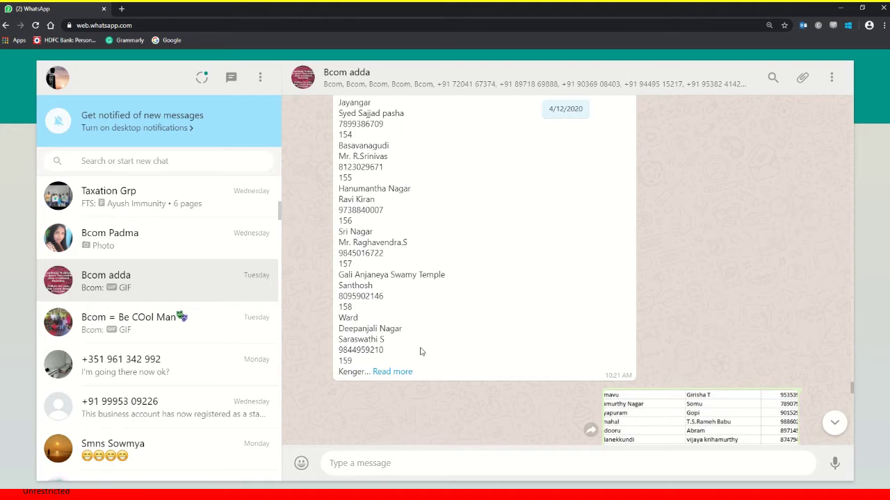
Expand the full forwarded message listing BBMP ward contacts in the Bcom adda chat and copy all of its text.
click(397, 327)
scroll(433, 327, down, 4)
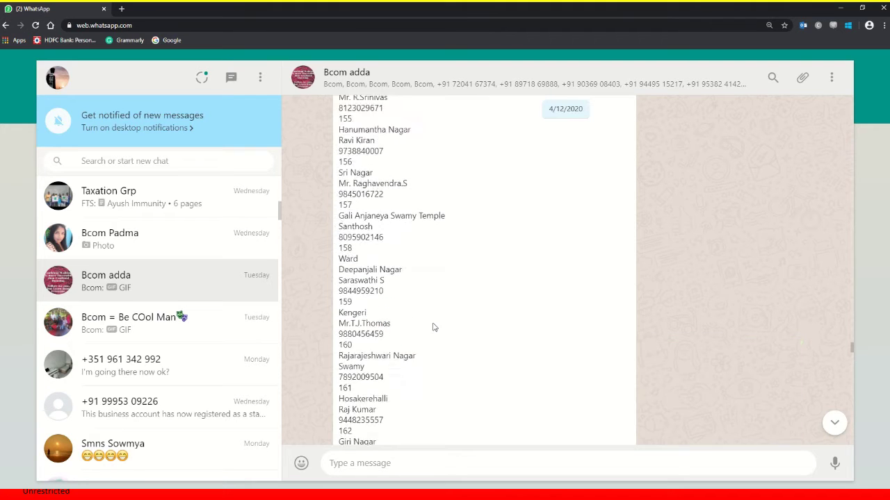
scroll(433, 327, down, 8)
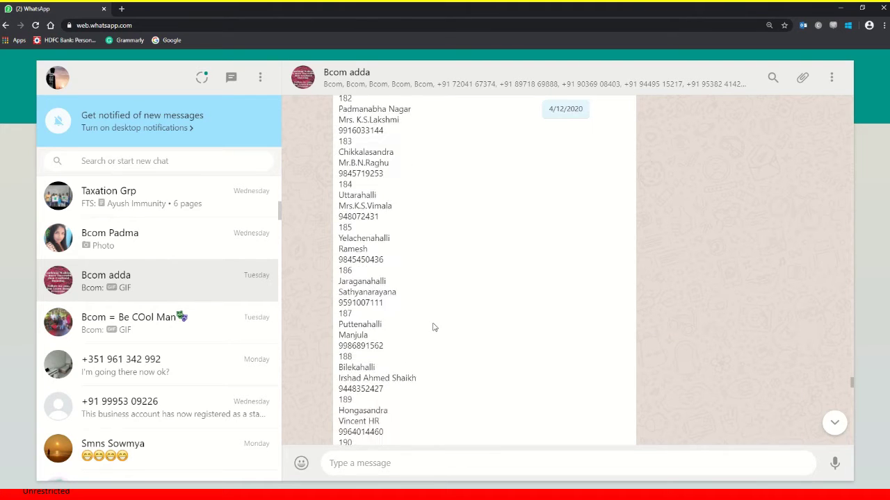
scroll(433, 327, down, 6)
scroll(428, 327, up, 2)
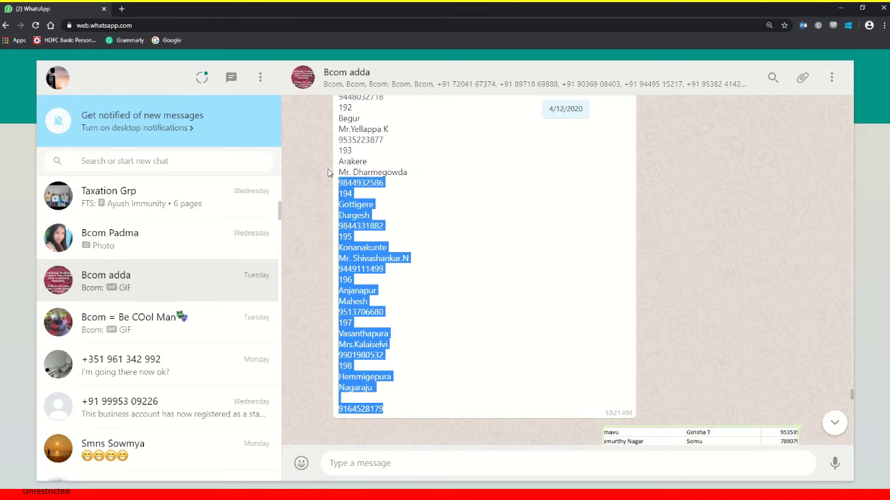
drag(330, 96, 338, 239)
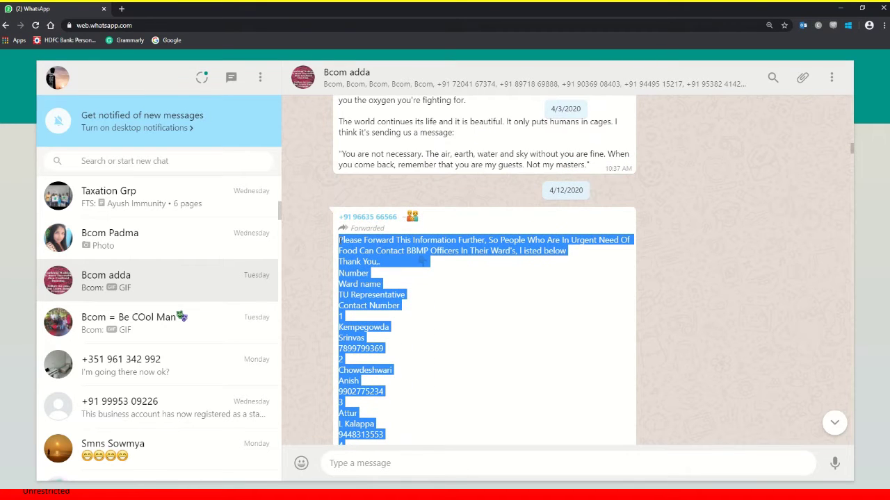
right_click(356, 237)
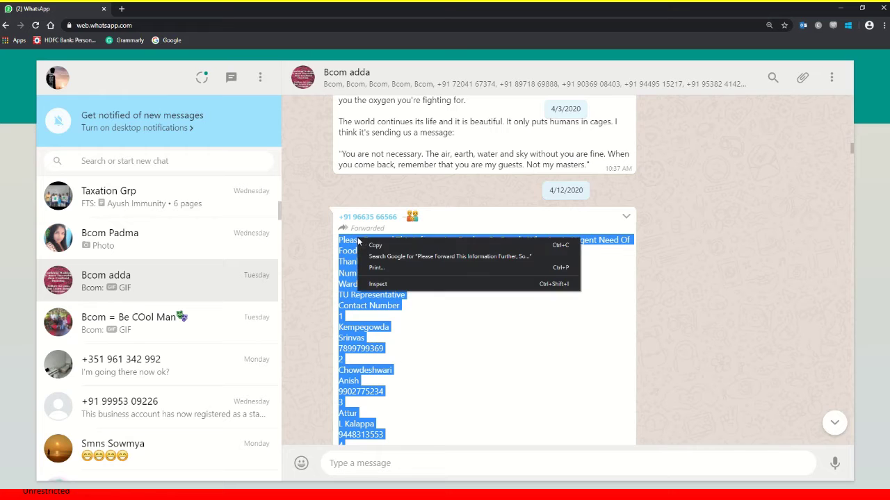
click(389, 242)
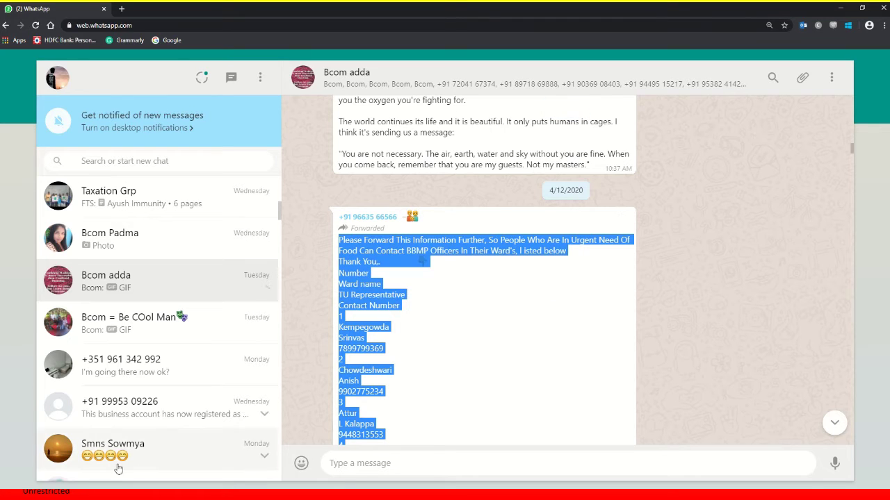
Switch to Excel, paste the copied list into a blank workbook from A1, and clear the introductory text in A1:A2.
key(super)
text(excel)
key(Return)
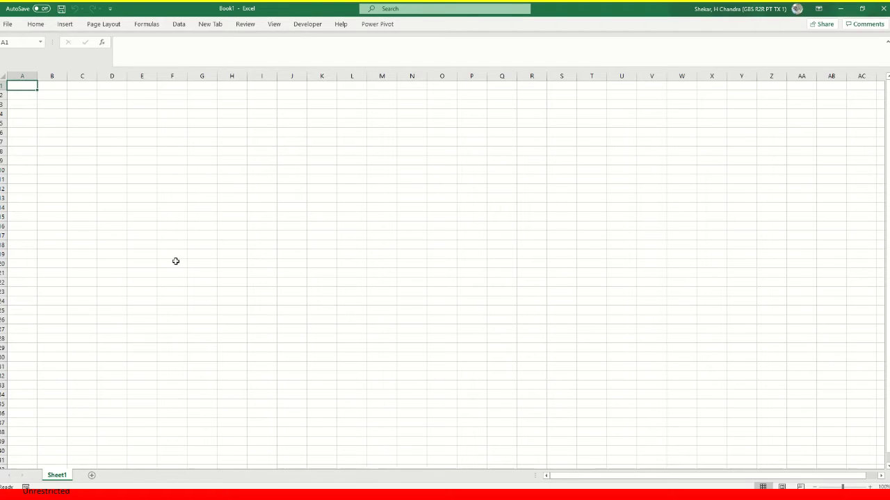
key(ctrl+v)
click(131, 198)
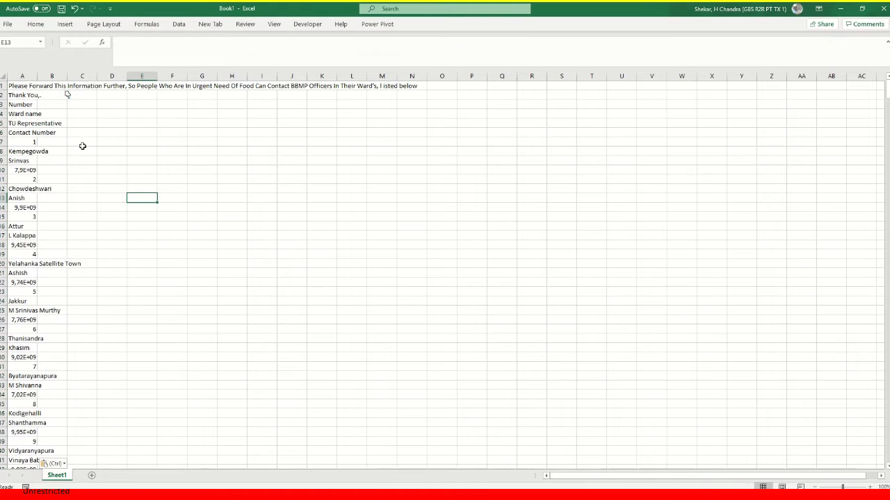
drag(25, 94, 25, 86)
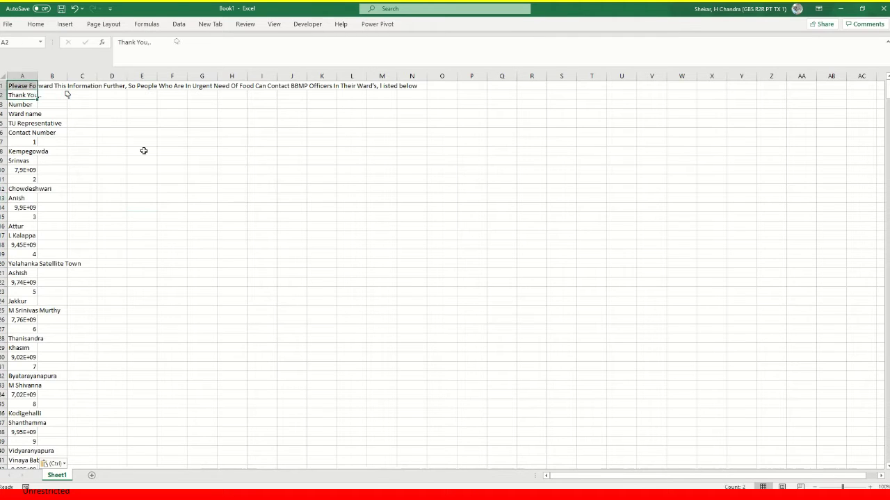
key(Delete)
Copy the four headings in A3:A6 and paste them transposed into row 3 starting at F3.
key(Down)
key(Down)
key(Up)
key(shift+Down)
key(shift+Down)
key(shift+Down)
key(ctrl+c)
key(Right)
key(Right)
key(Right)
key(Right)
key(Right)
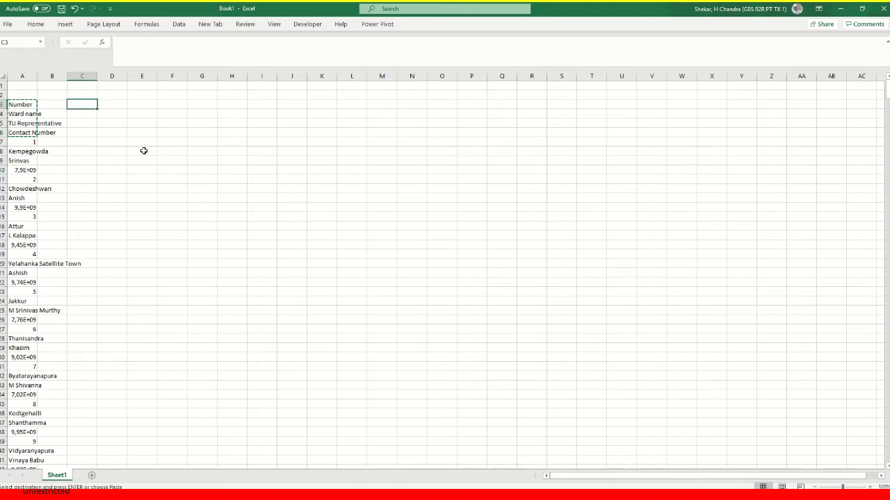
key(shift+F10)
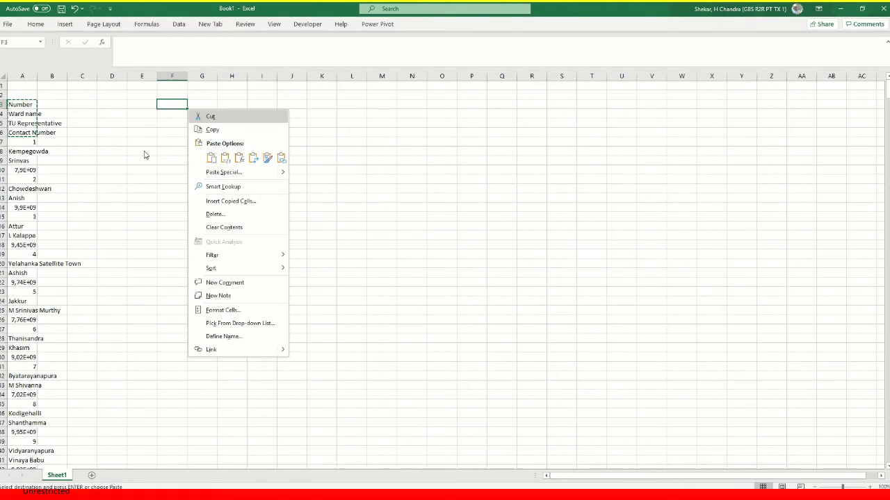
key(s)
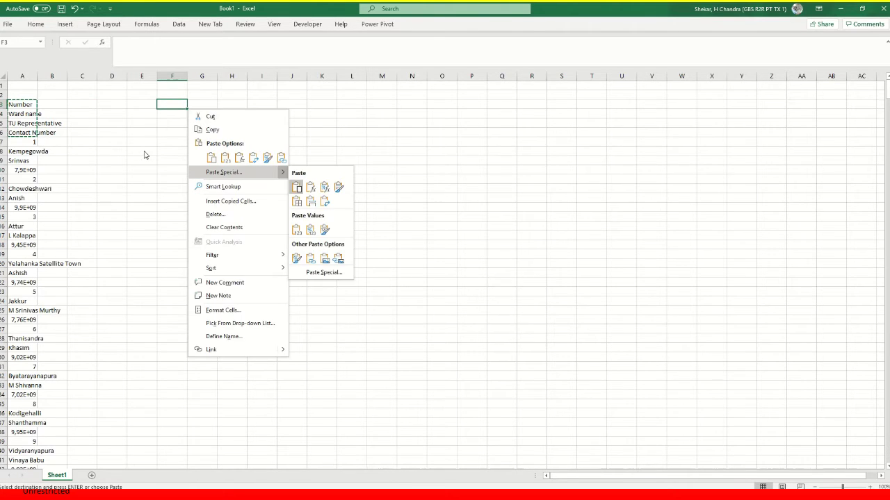
key(s)
key(e)
key(Return)
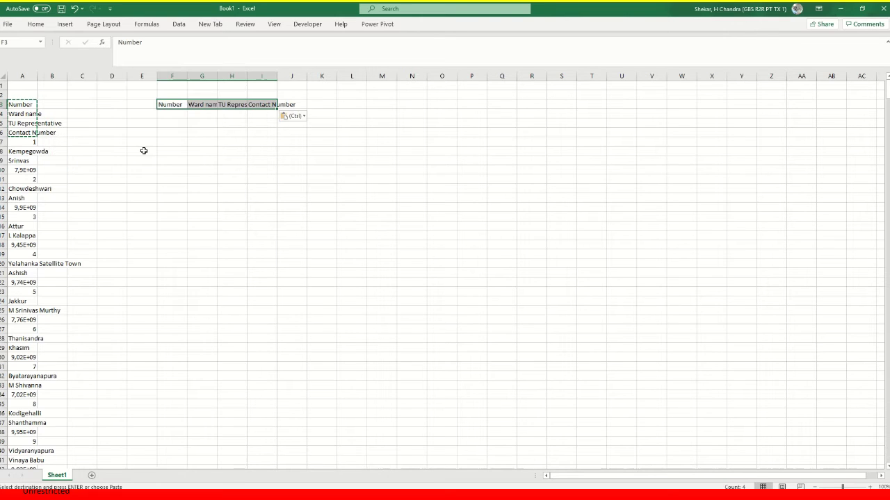
Examine the transposed headings in F3:I3 and how the records from A7 downward repeat in the same field order.
key(Right)
key(Left)
key(shift+Right)
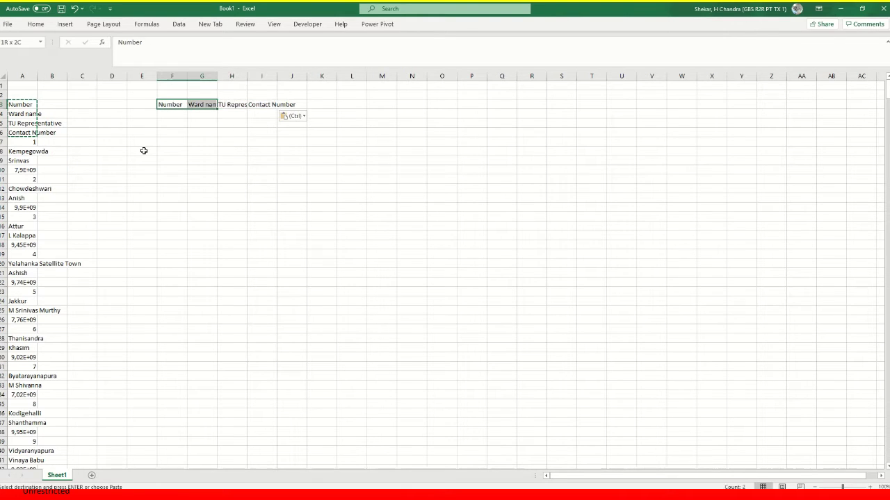
key(shift+Right)
key(shift+Right)
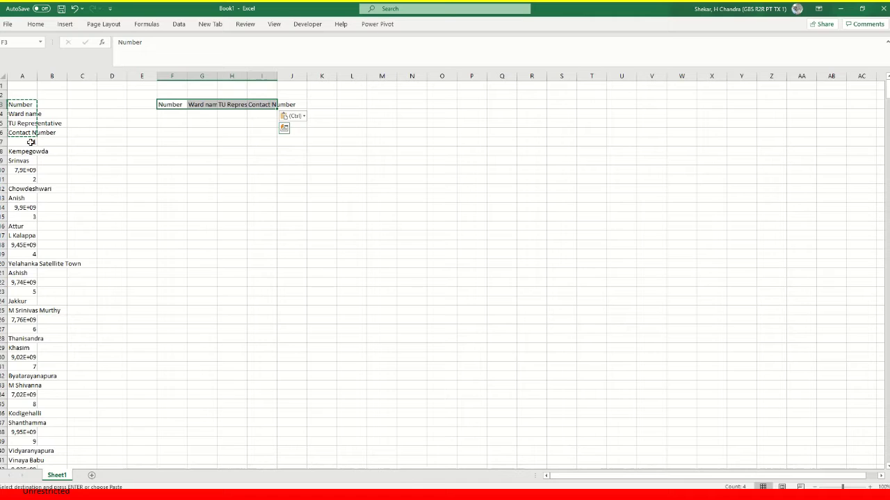
click(30, 141)
click(29, 152)
click(26, 162)
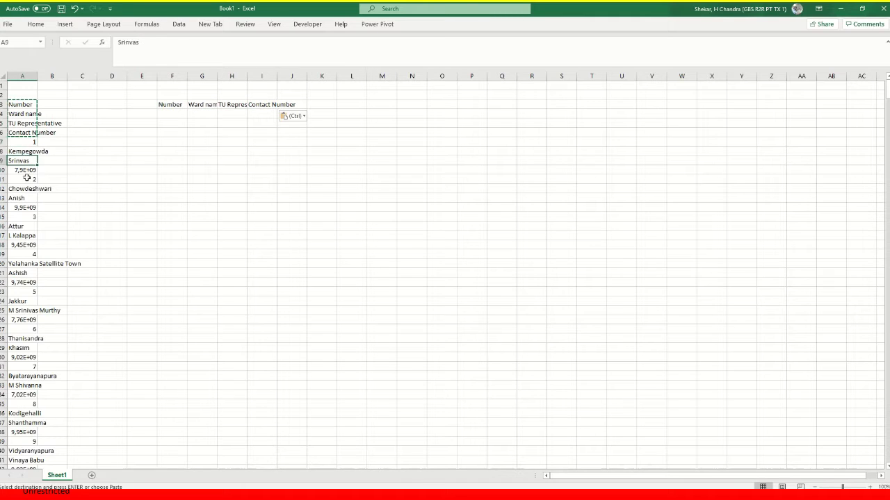
click(26, 171)
click(28, 180)
click(28, 190)
click(26, 198)
click(26, 208)
click(25, 216)
click(23, 226)
click(23, 236)
click(24, 245)
scroll(61, 256, down, 3)
scroll(61, 256, up, 3)
Enter the formula =LEN(A3) in B3.
click(61, 105)
key(Escape)
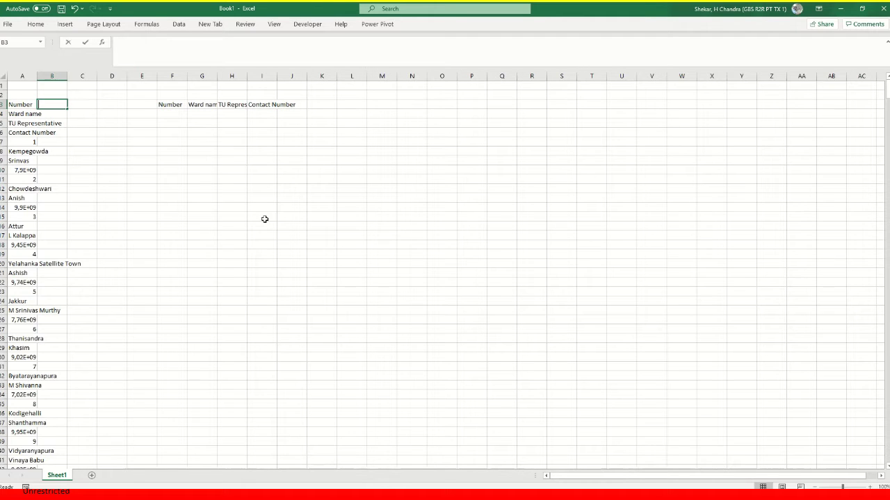
text(=Len)
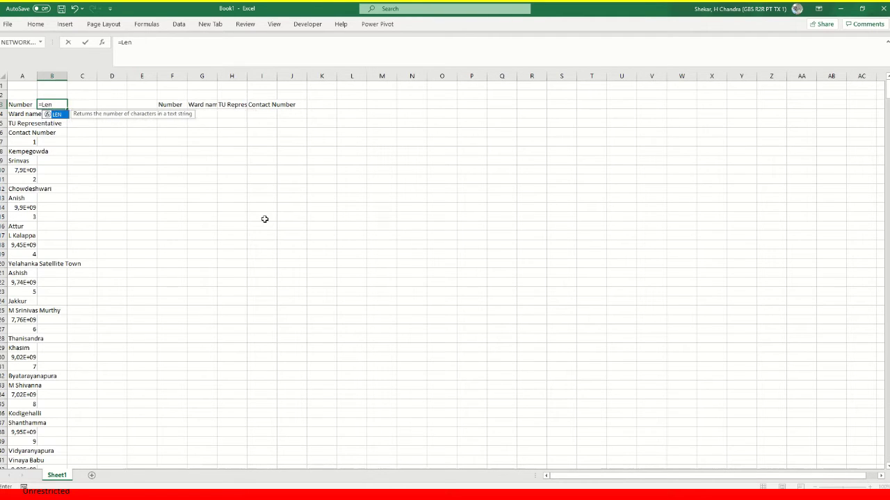
text(()
key(Left)
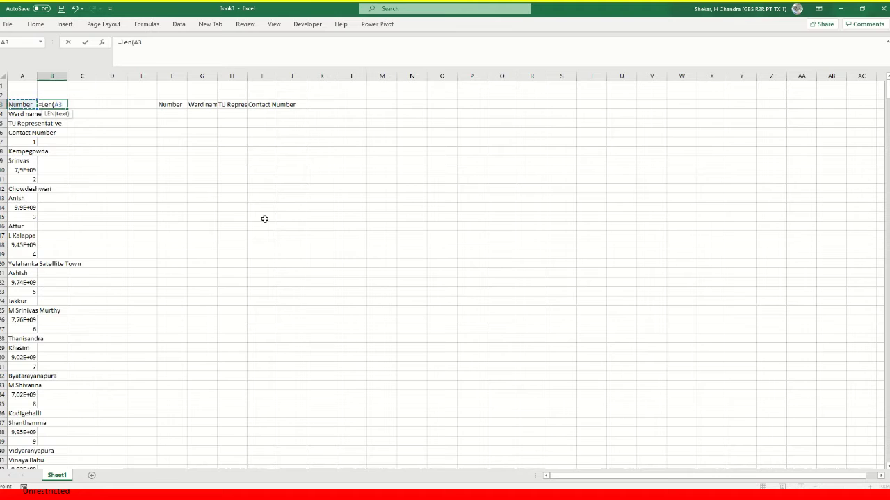
text())
key(Return)
Fill the LEN formula from B3 down column B to row 806, the last row of the list.
key(Up)
key(Left)
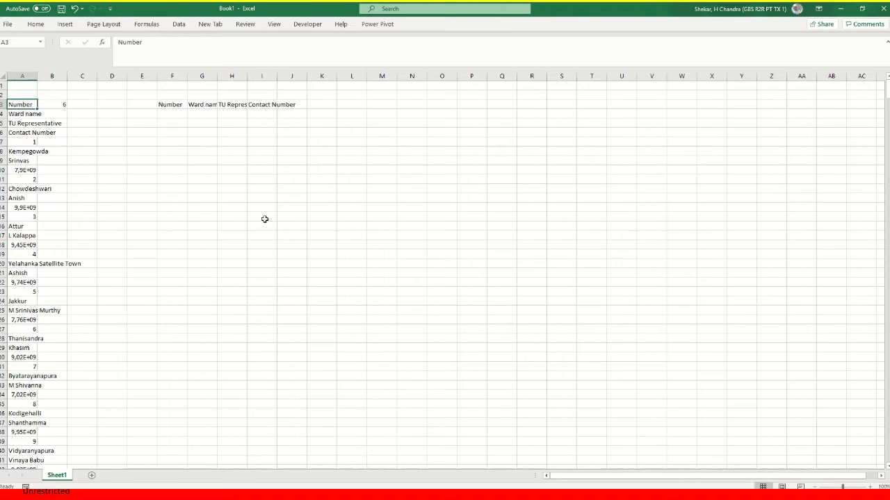
key(ctrl+Down)
key(ctrl+Right)
key(Up)
key(Left)
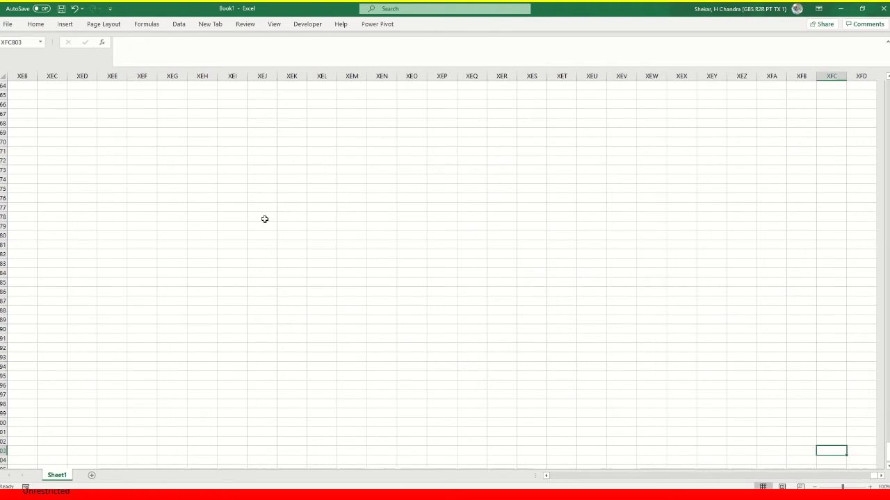
key(ctrl+Left)
key(Down)
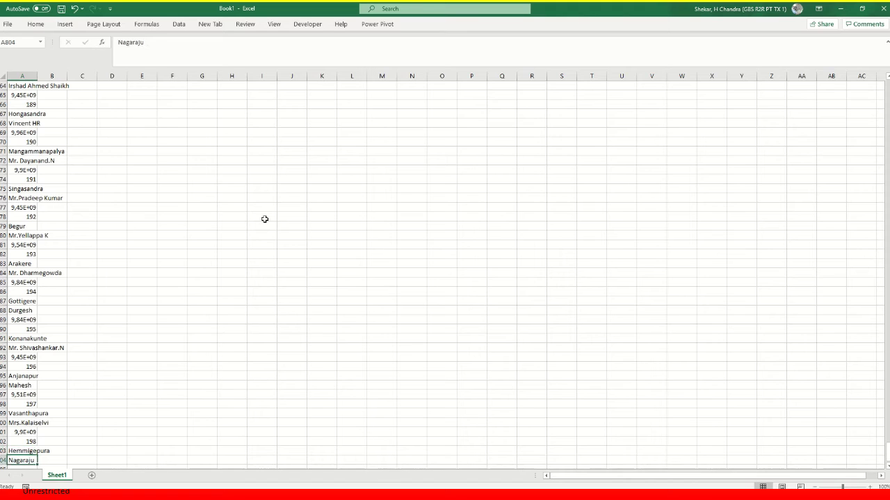
key(ctrl+Down)
key(Up)
key(Down)
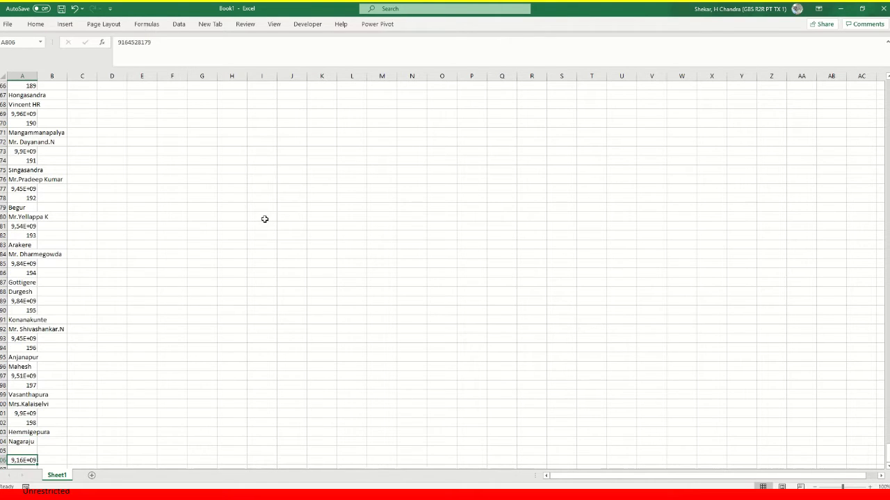
key(Down)
key(Up)
key(Down)
key(Up)
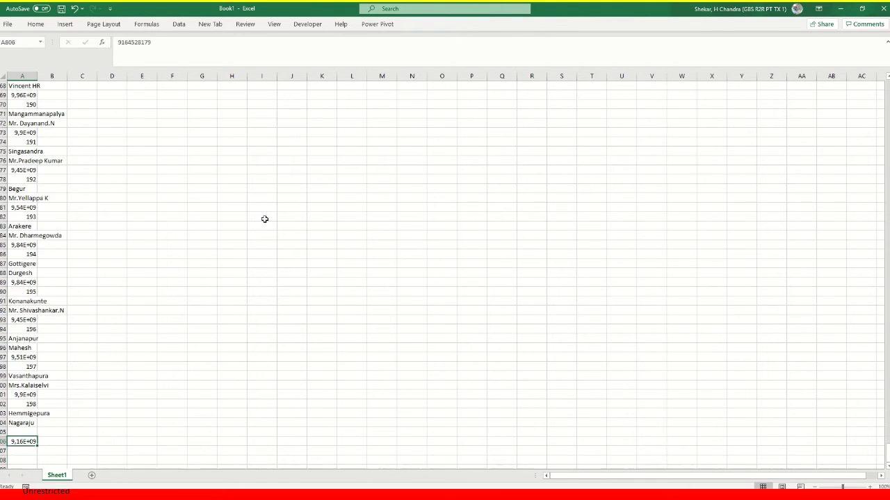
key(Right)
key(ctrl+shift+Up)
key(ctrl+d)
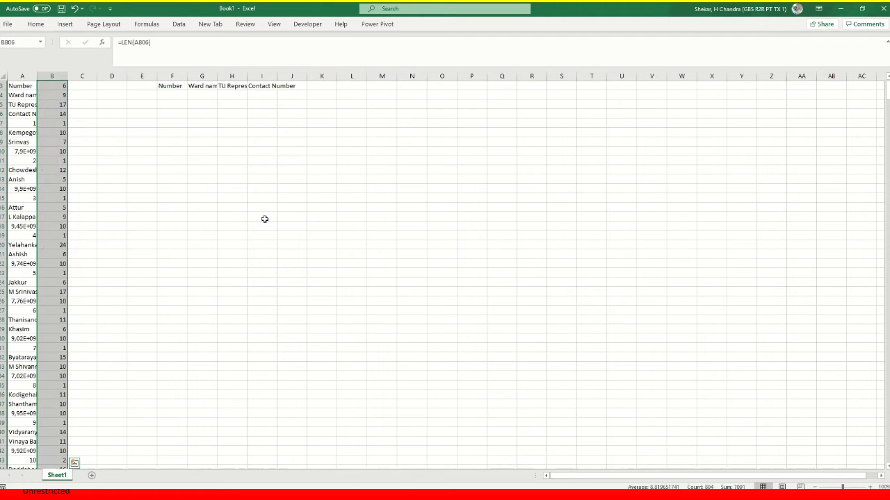
Add filters to the list headings and filter column B to show only rows with a text length of 0.
key(Left)
key(Up)
key(Up)
key(Up)
key(Right)
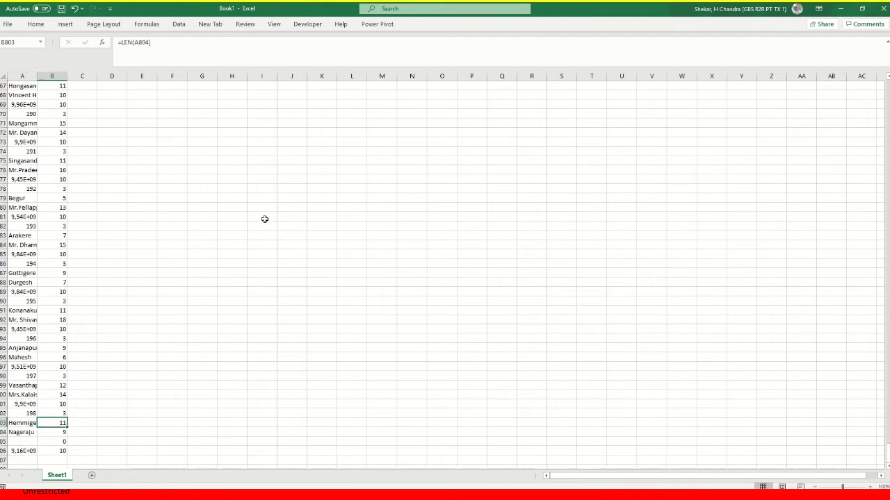
key(Up)
key(Left)
key(ctrl+Up)
key(Right)
key(Up)
key(Down)
key(ctrl+shift+l)
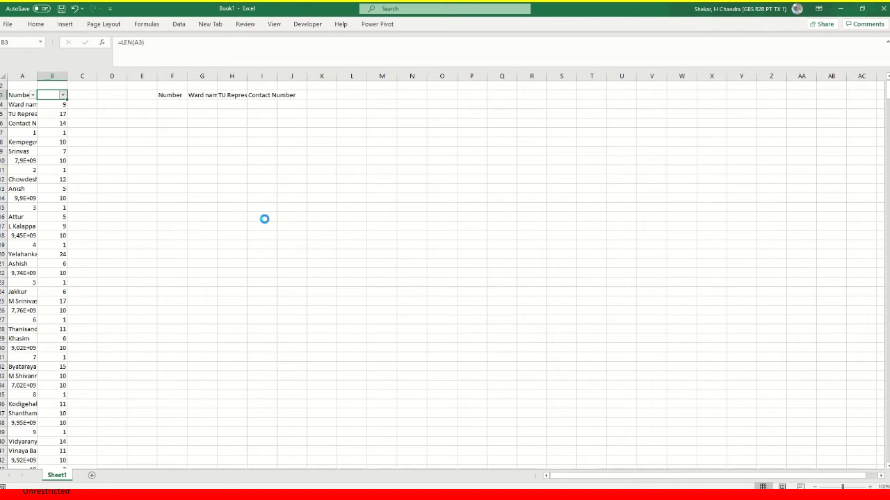
key(alt+Down)
key(Down)
key(Down)
key(Down)
key(Down)
key(Down)
key(Down)
key(Down)
key(space)
key(Down)
key(space)
key(Return)
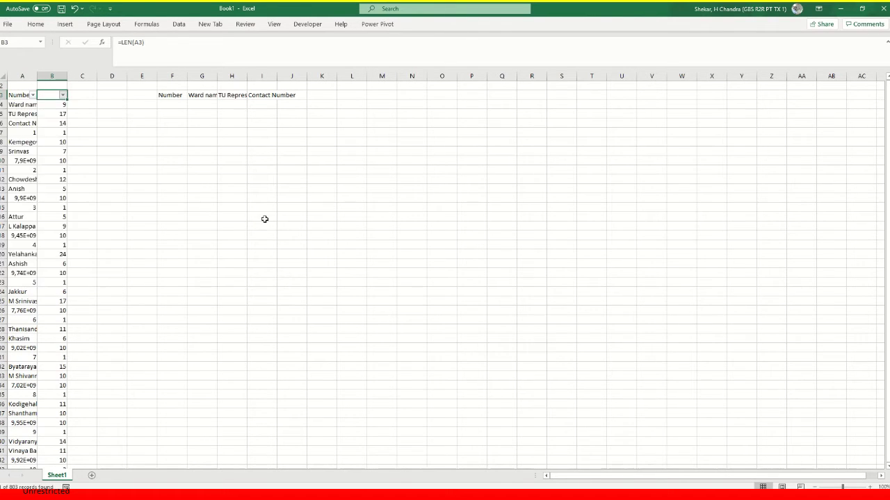
key(Down)
key(Left)
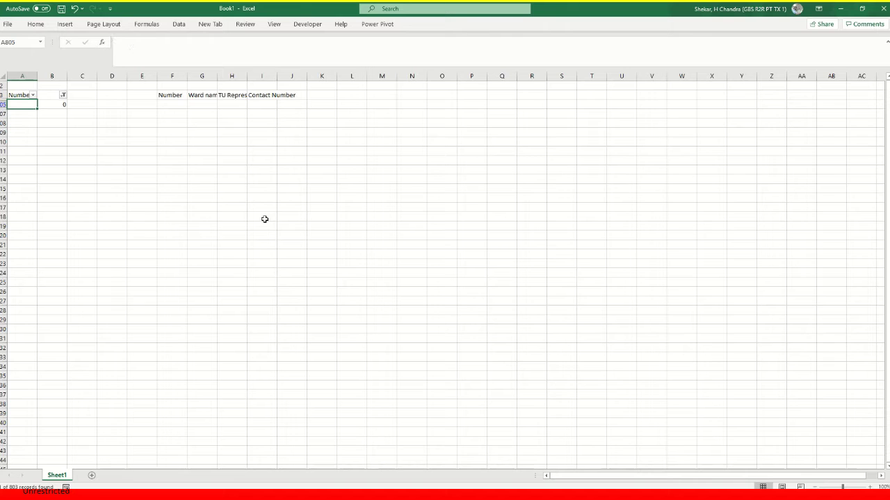
Clear the length filter to show all rows and go to the blank row near the end of the list.
key(Right)
key(Left)
key(alt)
key(d)
key(f)
key(s)
key(Down)
key(Down)
key(Up)
key(Up)
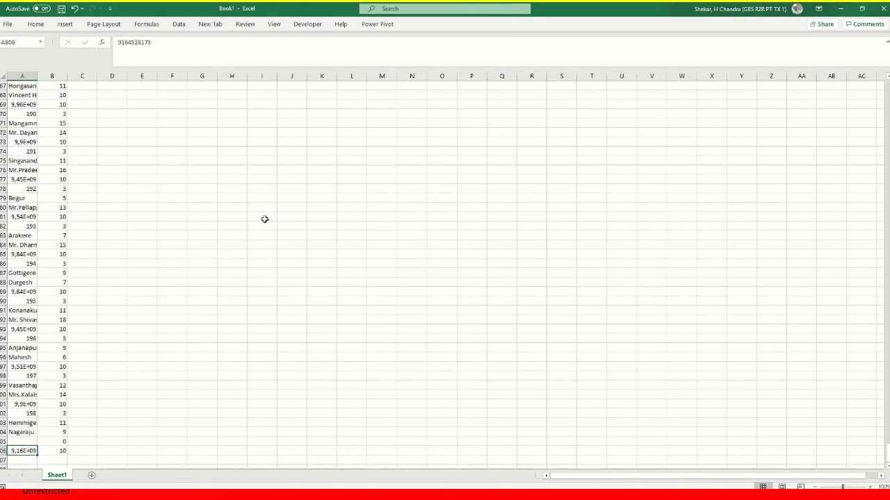
Move the last contact number from A806 up into blank cell A805 and refill the LEN formula in B805.
key(Down)
key(ctrl+x)
key(Up)
key(ctrl+v)
key(Right)
key(ctrl+d)
key(Down)
key(Left)
Reapply filters at row 3 and filter column B to show only entries with a length of 1.
key(Up)
key(ctrl+Up)
key(Right)
scroll(264, 219, up, 1)
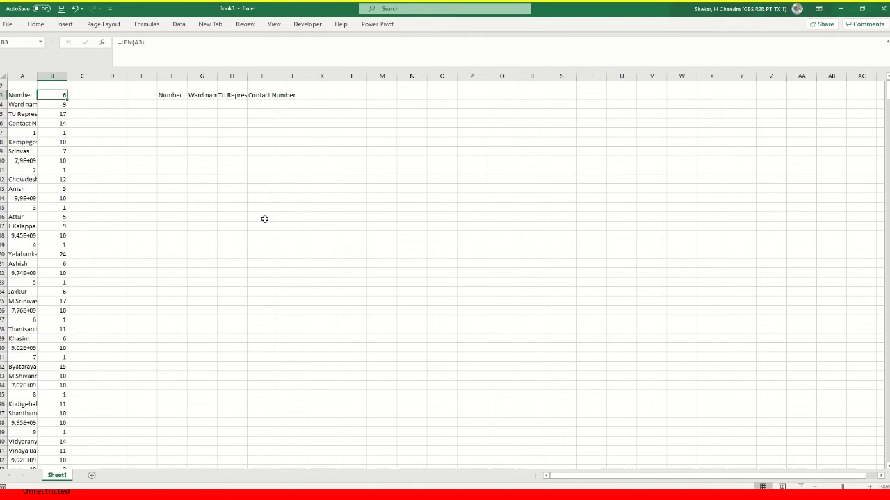
key(ctrl+shift+l)
key(alt+Down)
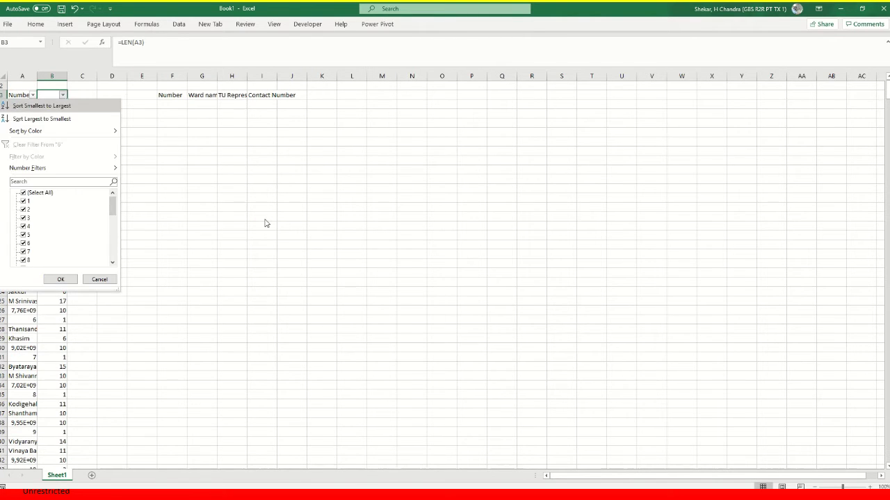
key(space)
key(Down)
key(space)
key(Return)
key(ctrl+shift+Down)
key(Up)
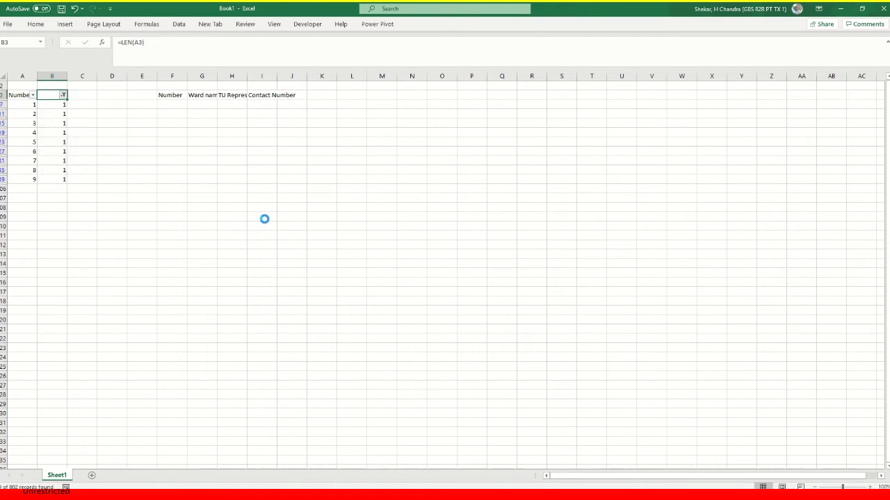
Change the column B filter to show only entries with a length of 2.
key(alt+Down)
key(Down)
key(Down)
key(Down)
key(Down)
key(Down)
key(Down)
key(Down)
key(Down)
key(Down)
key(Down)
key(Up)
key(space)
key(Down)
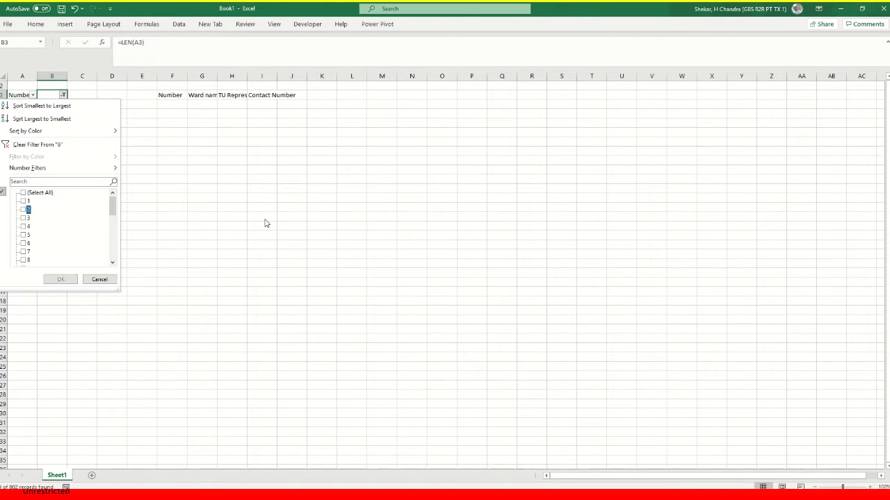
key(space)
key(Return)
key(Down)
key(ctrl+shift+Down)
key(Up)
key(Left)
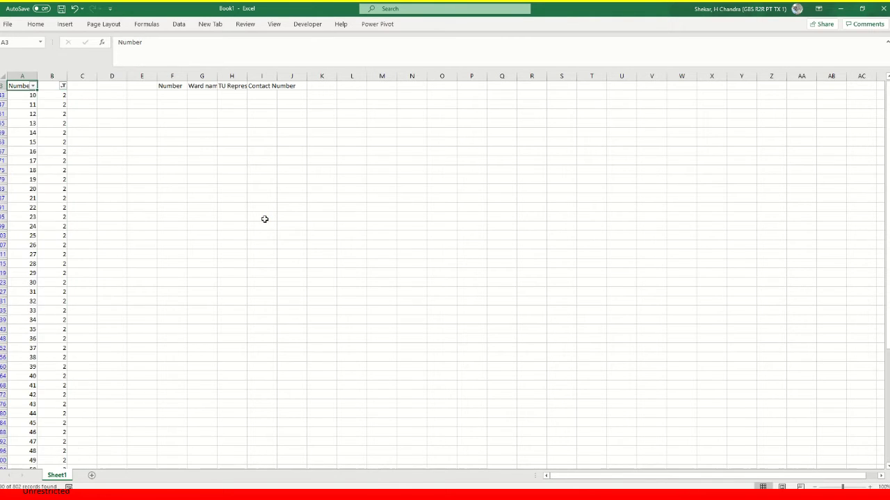
Look through the values in the Number column's filter list to check the ward number sequence, leaving the filter unchanged.
key(alt+Down)
key(Down)
key(Down)
key(Down)
key(Down)
key(Down)
key(Down)
key(Down)
key(Down)
key(Down)
key(Down)
key(Down)
key(Down)
key(Down)
key(Down)
key(Down)
key(Down)
key(Down)
key(Down)
key(Down)
key(Down)
key(Down)
key(Down)
key(Down)
key(Down)
key(Down)
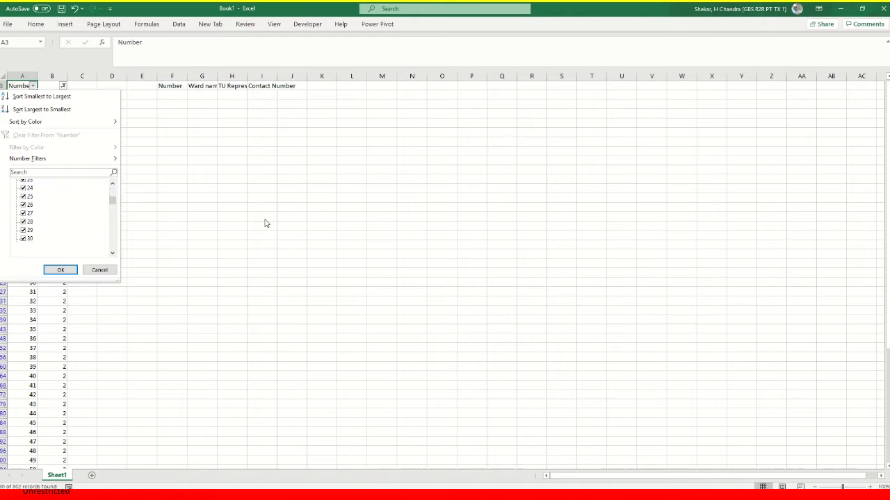
key(Down)
key(Down)
key(Down)
key(Down)
key(Down)
key(Down)
key(Down)
key(Down)
key(Down)
key(Down)
key(Down)
key(Down)
key(Down)
key(Down)
key(Down)
key(Down)
key(Down)
key(Down)
key(Down)
key(Down)
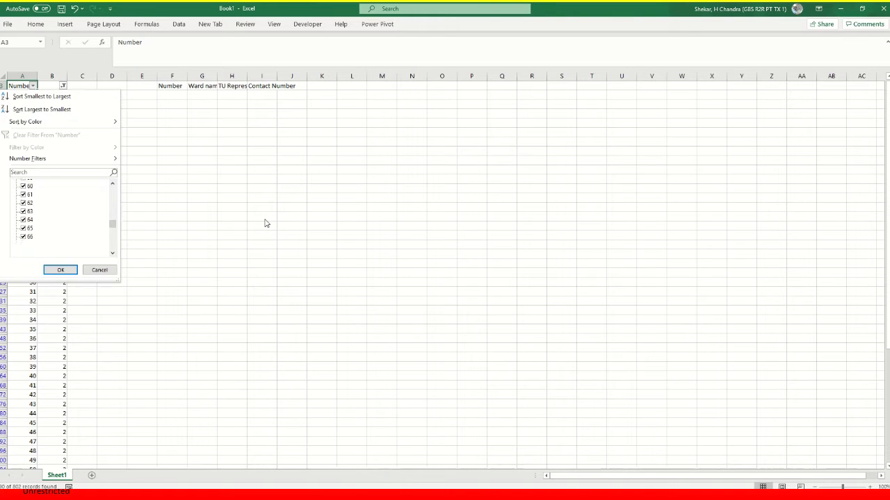
key(Tab)
key(Tab)
key(Return)
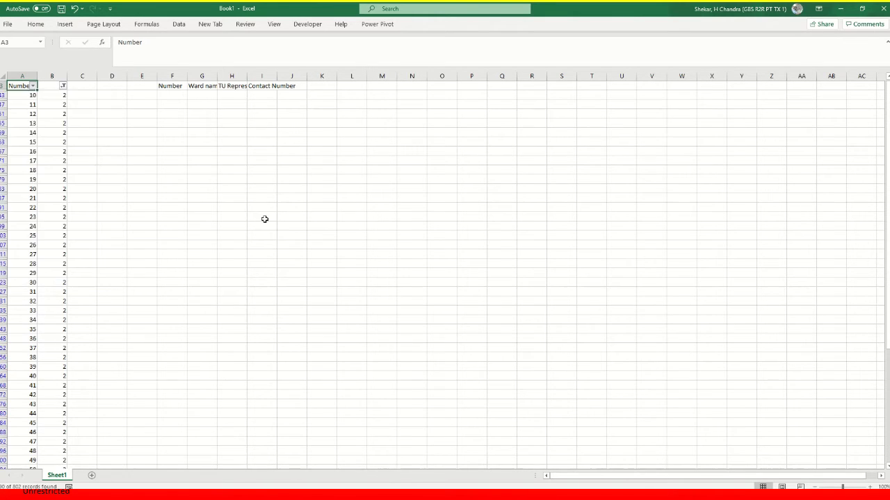
Change the column B filter to show only entries with a length of 3 and select the matching numbers in column A.
key(Right)
key(alt+Down)
key(Down)
key(Down)
key(Down)
key(Down)
key(Down)
key(Down)
key(Down)
key(Down)
key(Down)
key(Down)
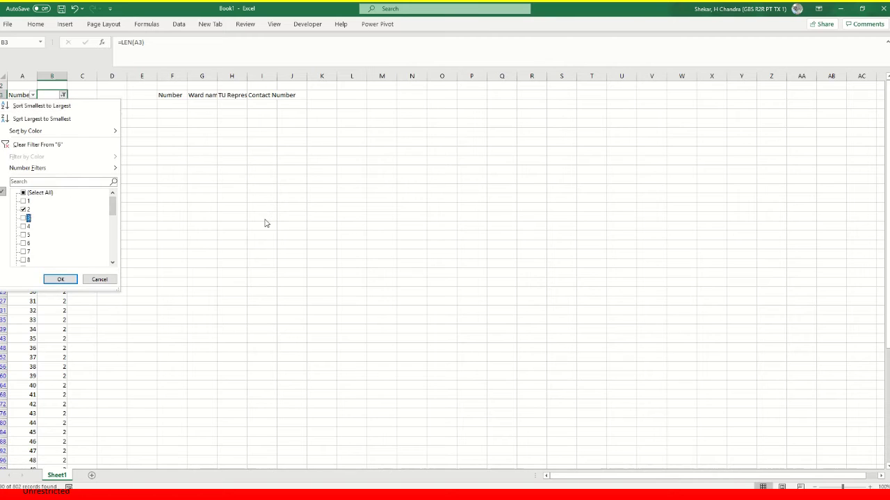
key(Up)
key(space)
key(Down)
key(space)
key(Return)
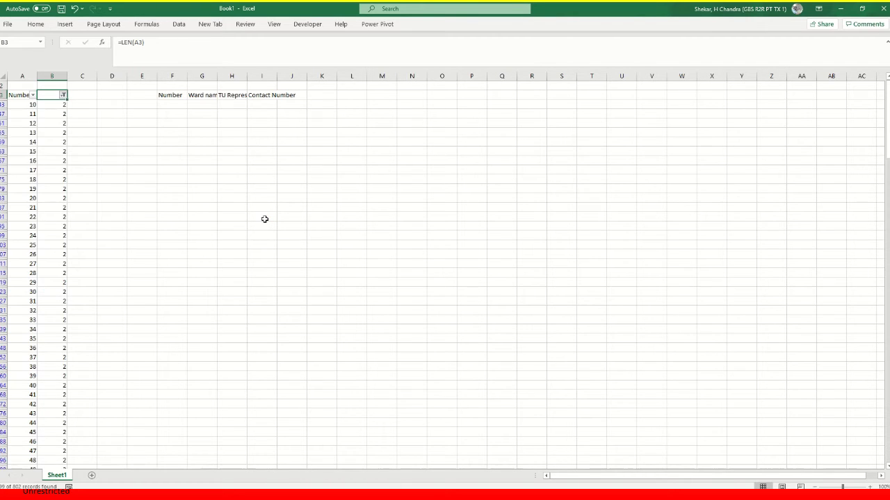
key(Left)
key(Down)
key(ctrl+shift+Down)
key(Right)
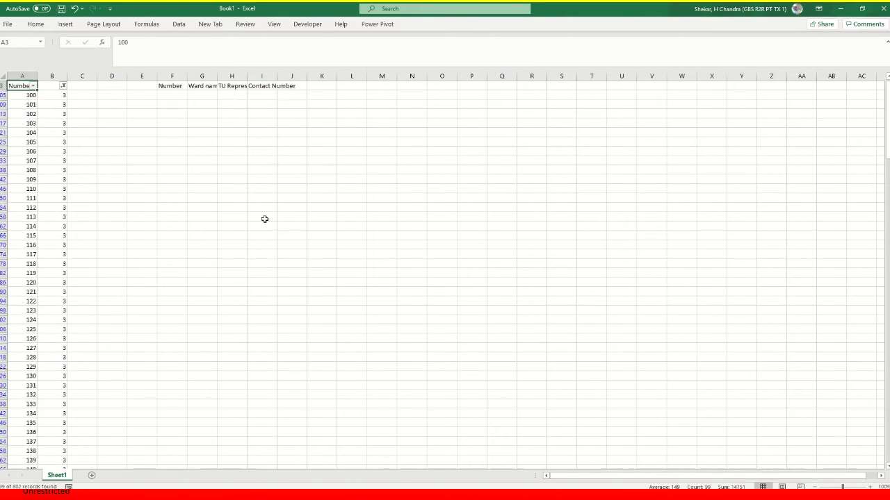
Clear the length filter to show all rows and remove the filters from row 3.
key(Up)
key(alt+d)
key(f)
key(s)
key(ctrl+shift+l)
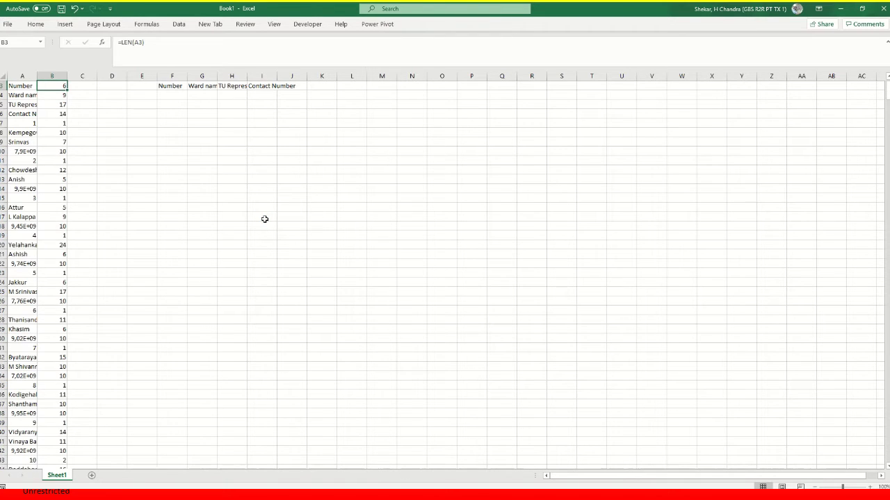
Enter =TEXTJOIN("|";TRUE;A3;A4;A5;A6) in C3 to join each group of four cells with a pipe delimiter.
scroll(264, 219, up, 1)
key(Right)
text(=Textjoin)
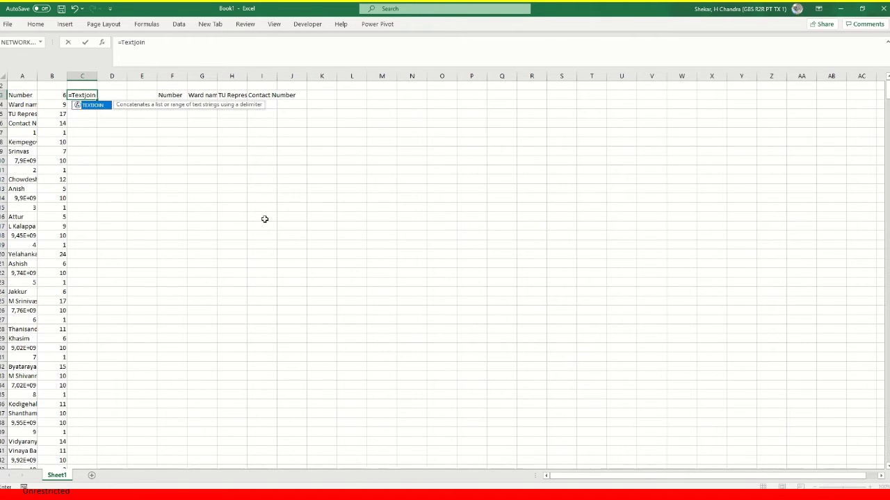
text(("|)
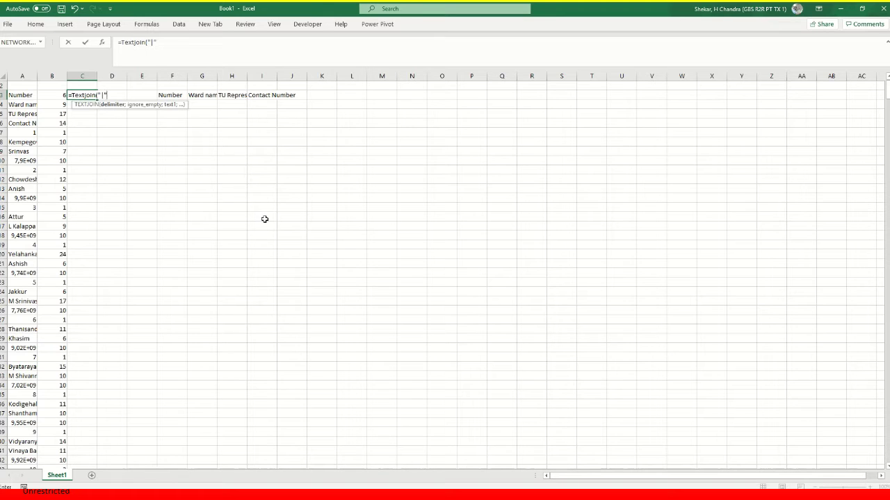
text(;)
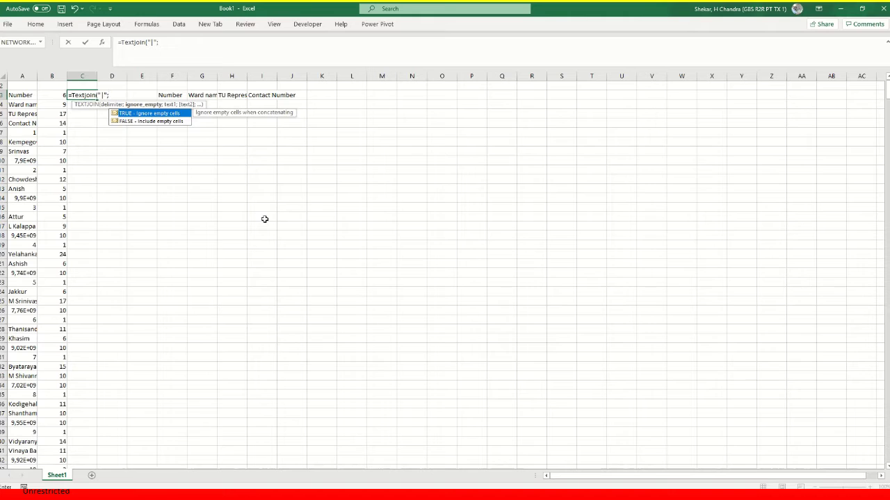
key(Tab)
text(;)
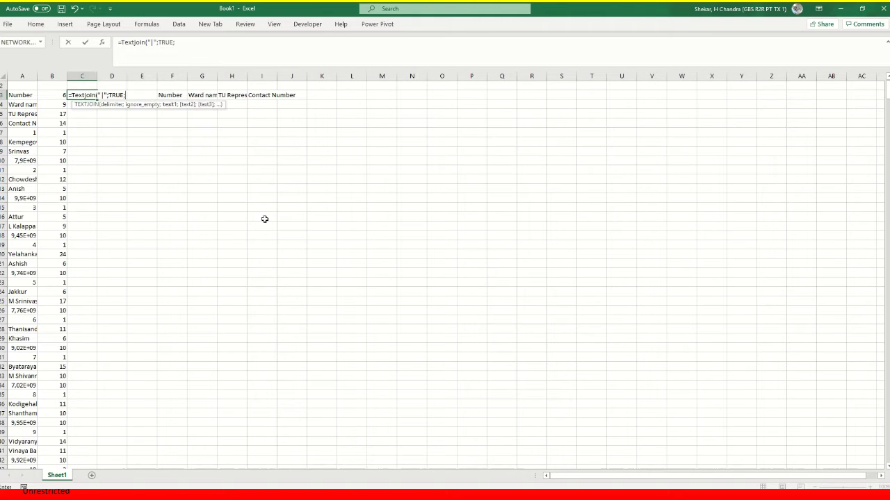
click(30, 97)
text(;)
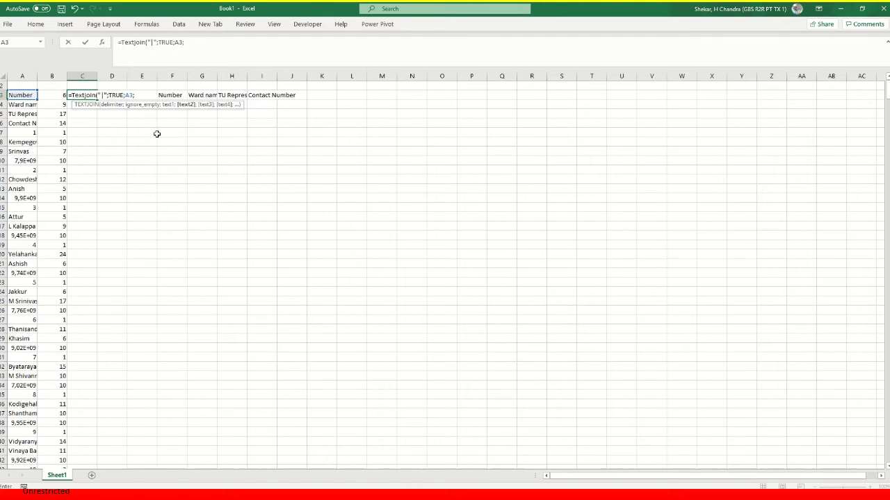
click(35, 107)
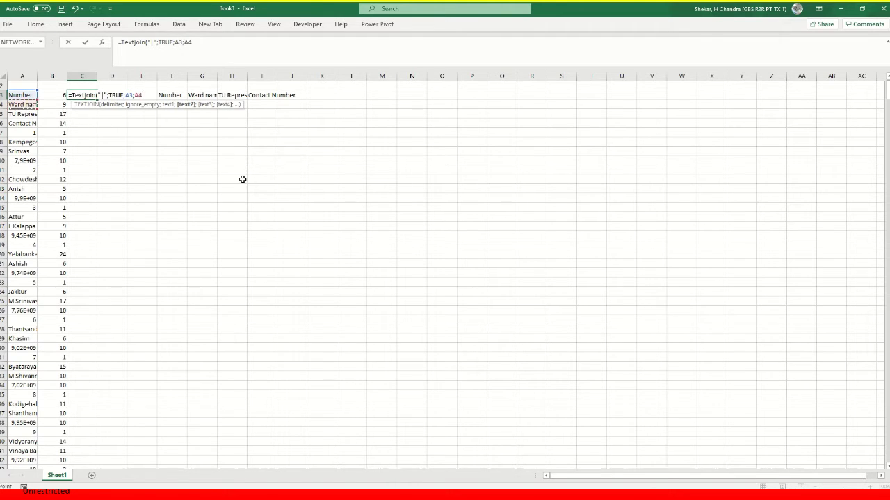
text(;)
click(22, 114)
text(;)
click(23, 124)
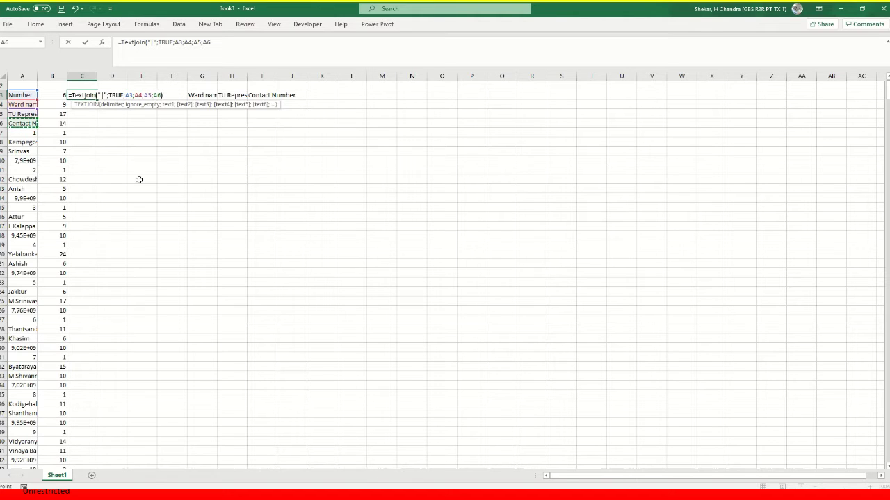
text())
key(Return)
Fill the TEXTJOIN formula from C3 down to the last data row, C805, and return to the first row.
key(Up)
key(Left)
key(ctrl+Down)
key(Right)
key(ctrl+shift+Up)
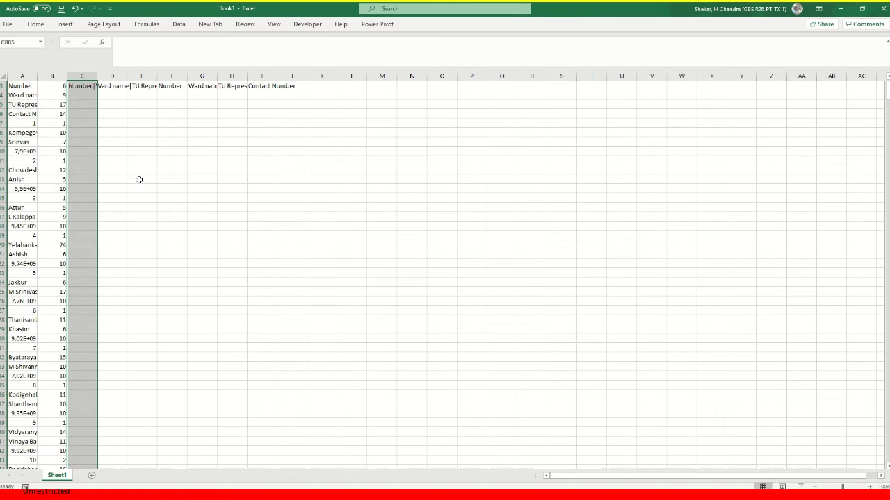
key(ctrl+d)
key(Left)
key(ctrl+Up)
Clear the separate header labels from F3:I3 so the joined text in column C has room.
key(Right)
key(Right)
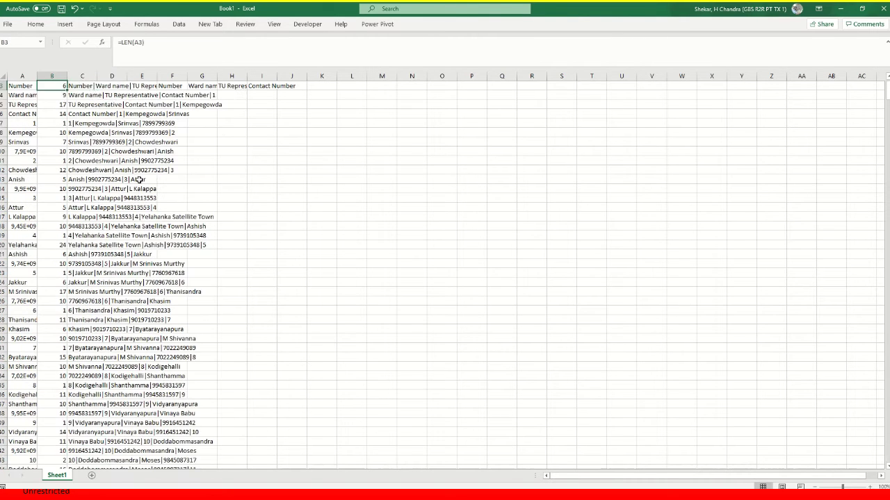
key(Right)
key(Right)
key(Left)
key(Left)
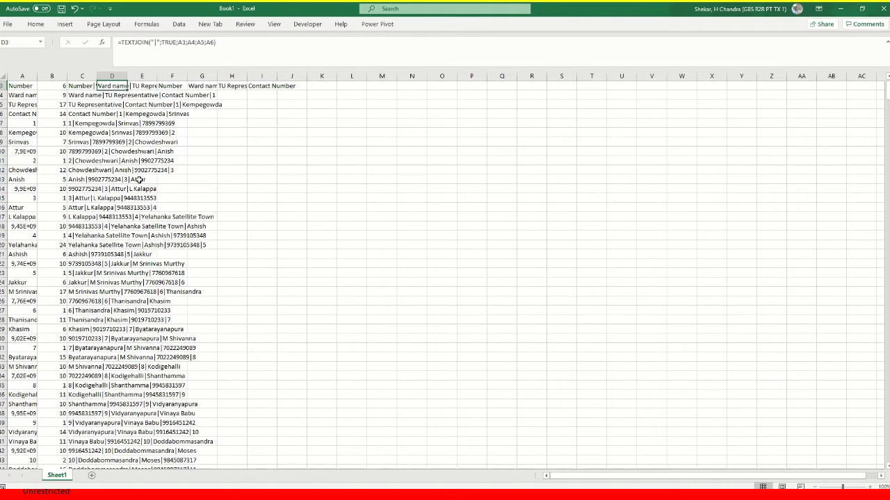
key(Right)
key(Right)
key(shift+Right)
key(shift+Right)
key(shift+Right)
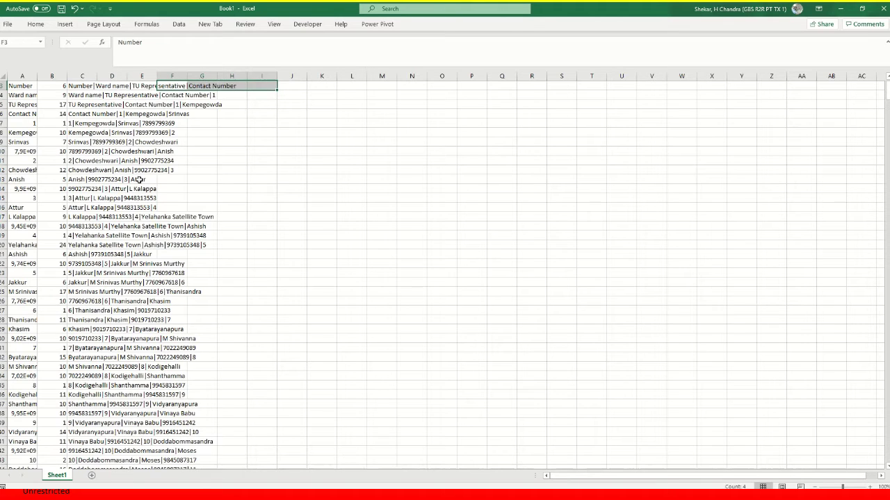
Examine the joined text in column C to see which rows hold complete number, ward, representative and contact records.
key(Left)
key(Left)
key(Left)
key(Down)
key(Down)
key(Up)
key(Left)
key(Up)
key(Right)
key(Down)
key(Down)
key(Down)
key(Down)
key(Left)
key(Right)
key(Down)
key(Left)
key(Down)
key(Down)
key(Down)
key(ctrl+Up)
key(Left)
key(Right)
key(Up)
key(Down)
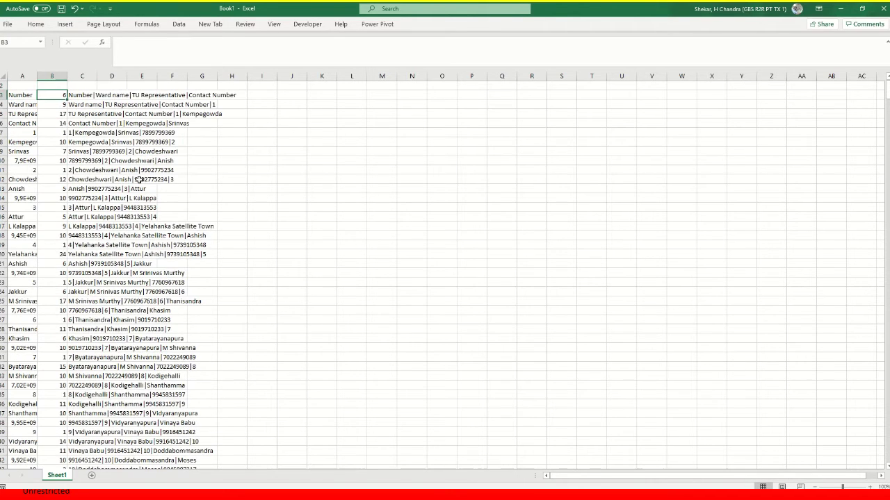
Reapply filters at row 3 and filter column B to show only entries with a length of 1, 2 or 3.
key(ctrl+shift+l)
key(Right)
key(Left)
key(alt+Down)
key(space)
key(Down)
key(space)
key(Down)
key(space)
key(Return)
Check the filtered records down to the last row and look at the header's filter options without changing them.
key(Down)
key(Left)
key(ctrl+Down)
key(ctrl+Up)
key(Right)
key(Right)
key(Right)
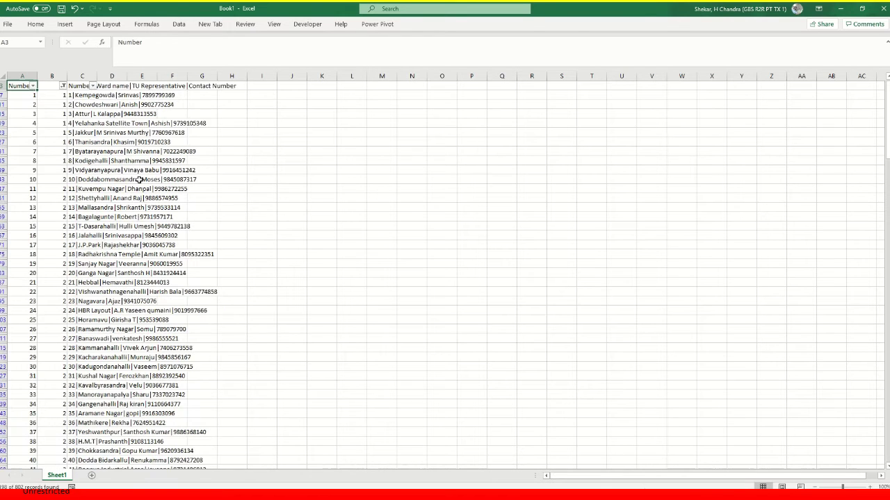
key(Left)
key(alt+Down)
key(Down)
key(Down)
key(Escape)
key(Up)
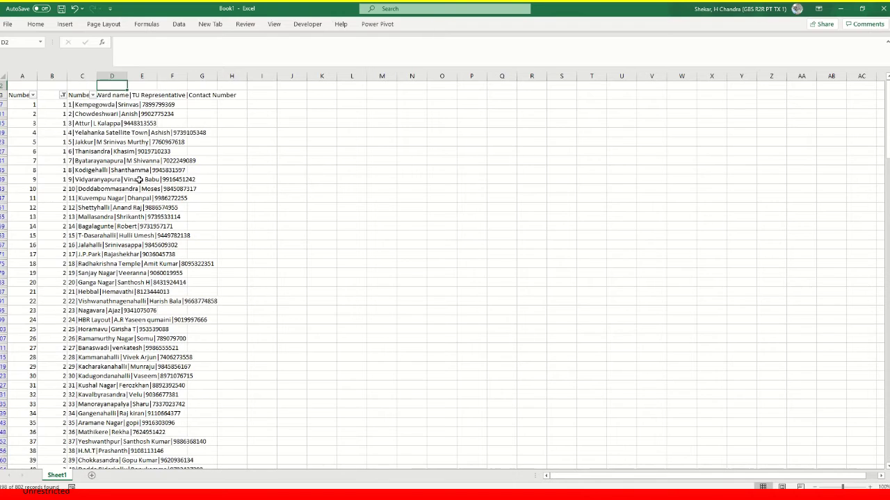
Examine the filtered joined records in column C for complete number, ward, representative and contact details, and return to the list's top.
key(Right)
key(Right)
key(Down)
key(Down)
key(Down)
key(Down)
key(Down)
key(Down)
key(Down)
key(Down)
key(Down)
key(Down)
key(Down)
key(Down)
key(Down)
key(Down)
key(Down)
key(Down)
key(Down)
key(Down)
key(Down)
key(Down)
key(Down)
key(Down)
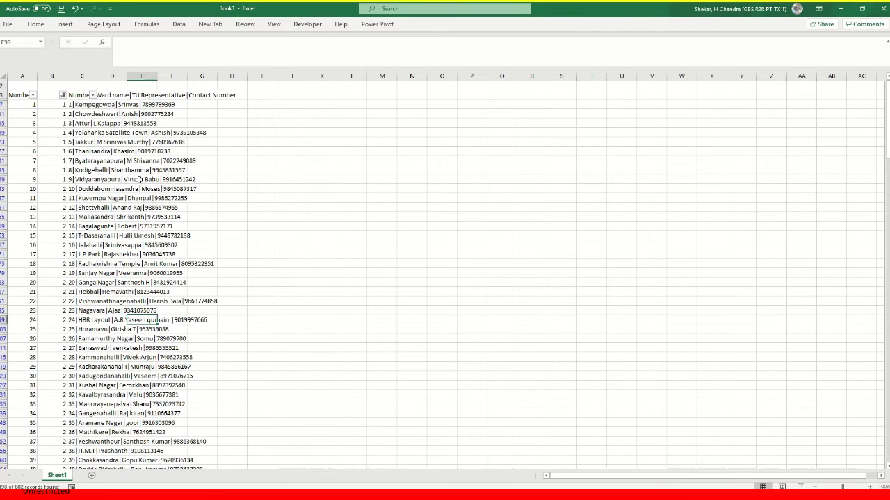
key(Down)
key(Down)
key(Down)
key(Down)
key(Down)
key(Down)
key(Down)
key(Down)
key(Down)
key(Down)
key(Down)
key(Down)
key(Down)
key(Down)
key(Down)
key(Down)
key(Down)
key(Down)
key(Down)
key(Down)
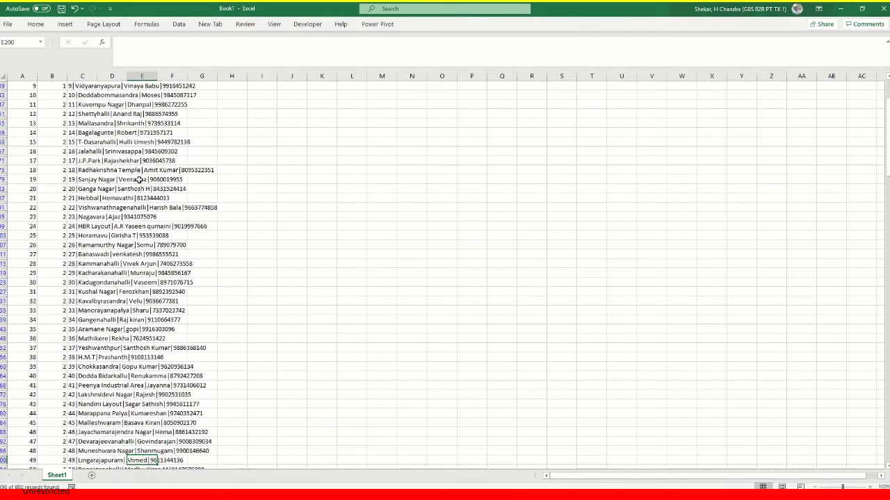
key(Left)
key(Up)
key(Up)
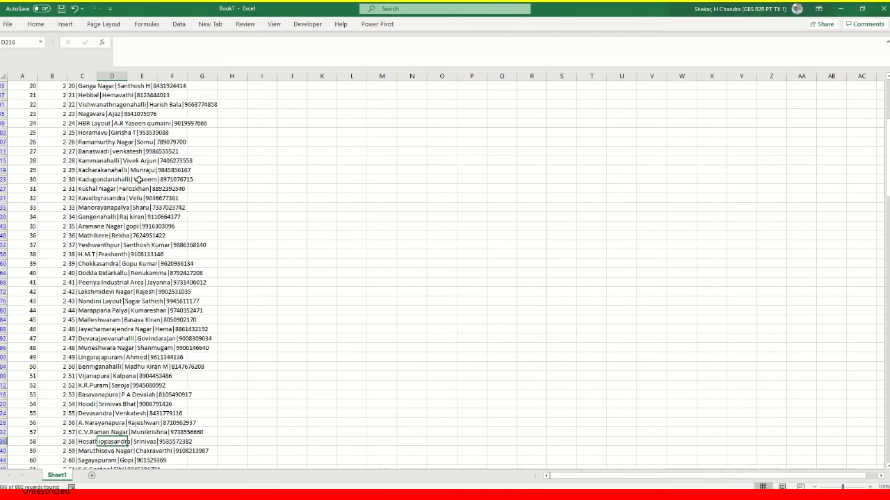
key(ctrl+Up)
key(Left)
key(Down)
key(Up)
key(Right)
key(Down)
key(Left)
key(Up)
key(Right)
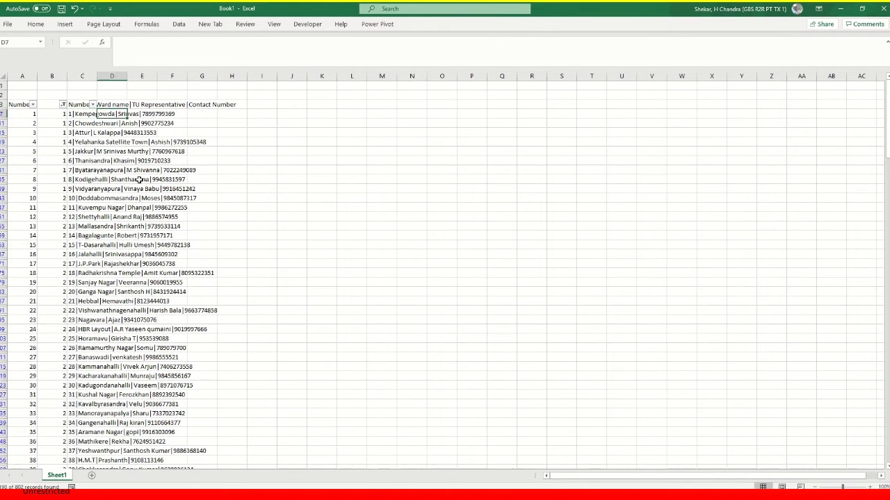
Copy the filtered joined records from C3 down and paste them as values at A1 of a new sheet.
key(Left)
key(Down)
key(Up)
key(Right)
key(Left)
key(ctrl+shift+Down)
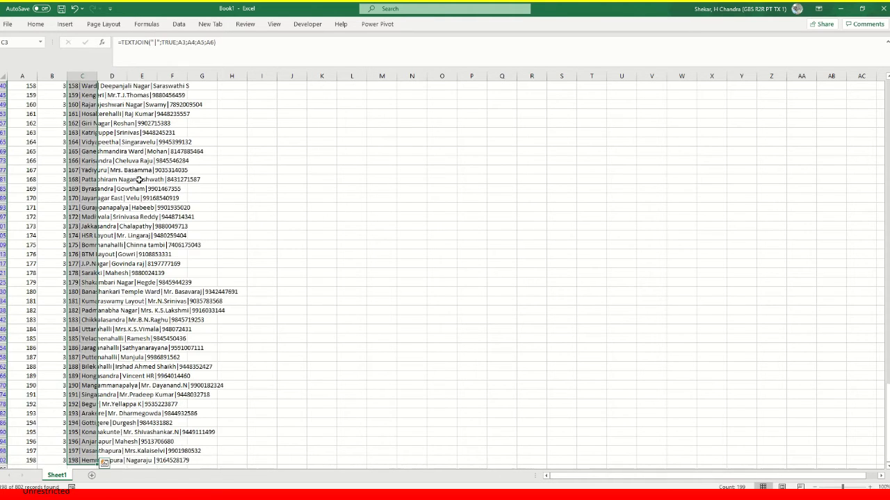
key(ctrl+shift+Up)
key(ctrl+shift+Down)
key(ctrl+c)
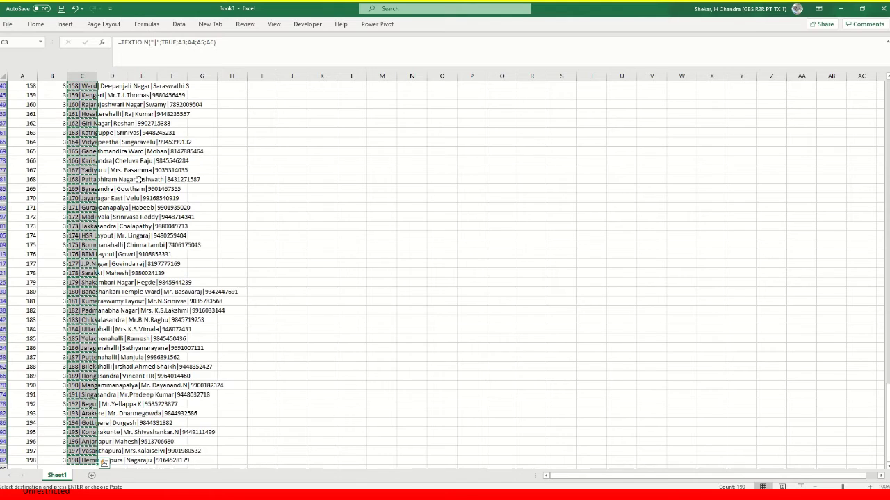
click(91, 476)
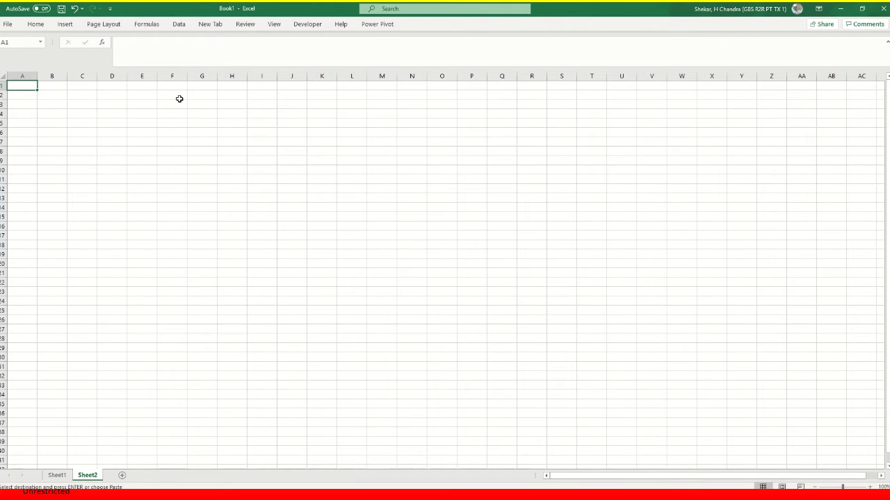
key(shift+F10)
key(s)
key(v)
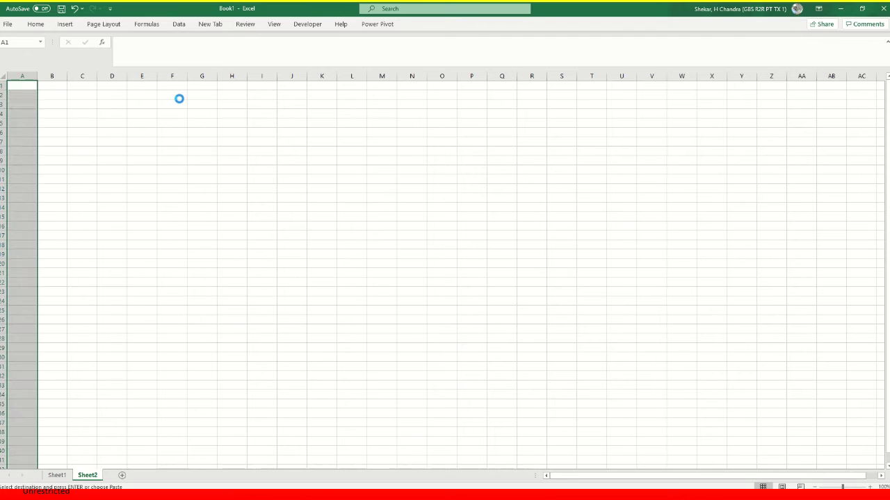
key(Down)
key(Up)
key(Down)
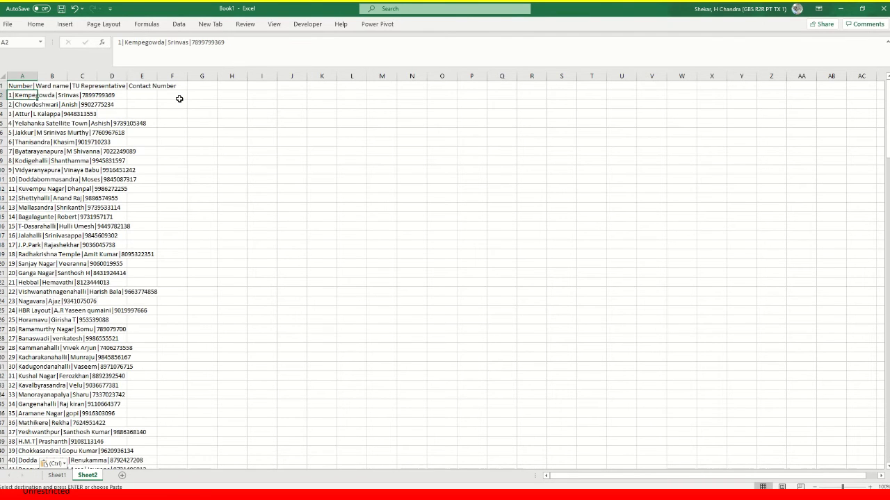
key(ctrl+Down)
key(ctrl+Up)
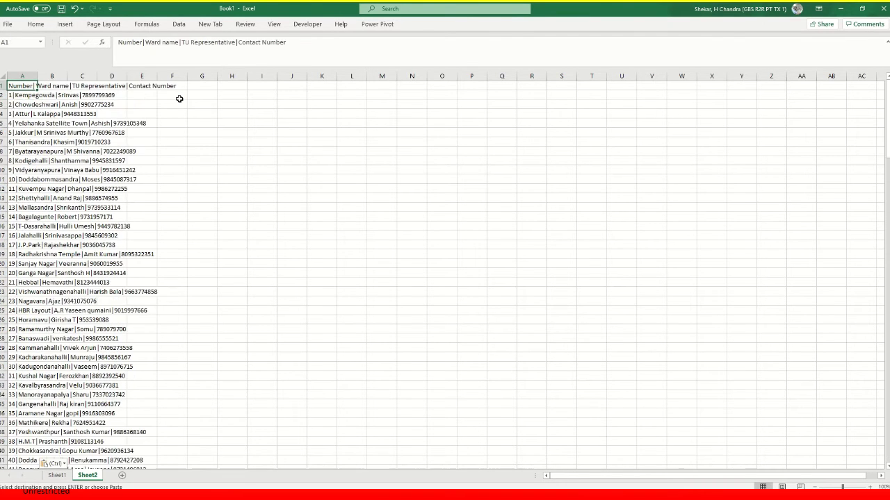
Split the pasted text in column A into separate columns with Text to Columns, delimited by "|".
key(Right)
key(Left)
key(ctrl+shift+Down)
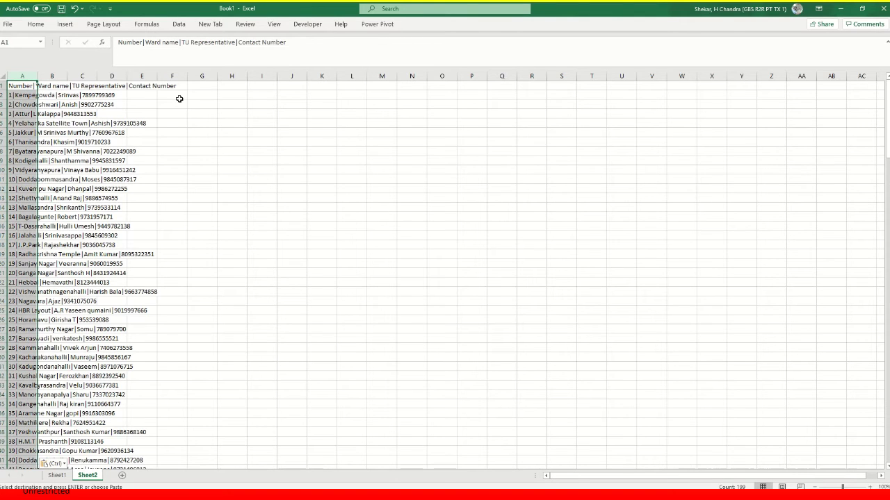
key(alt+a)
key(e)
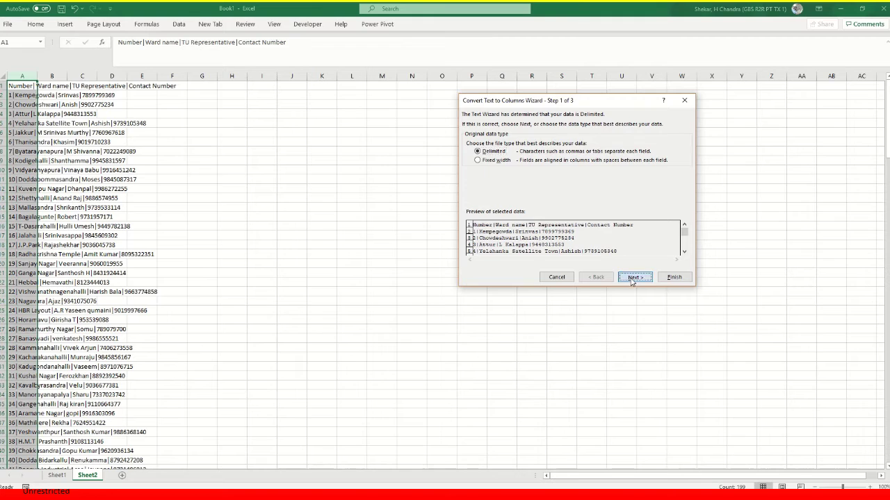
click(633, 280)
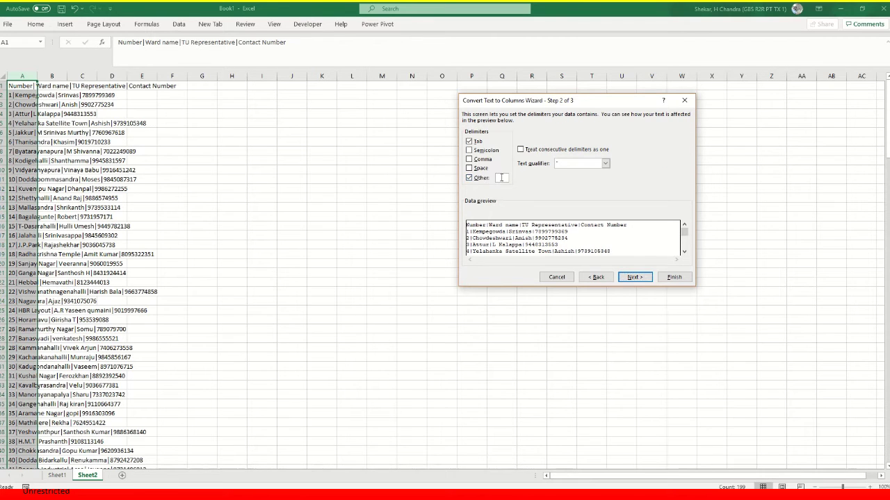
text(|)
click(634, 277)
click(674, 278)
Adjust the widths of columns A to D to fit the number, ward, representative and contact data.
click(122, 112)
click(114, 89)
drag(34, 78, 31, 78)
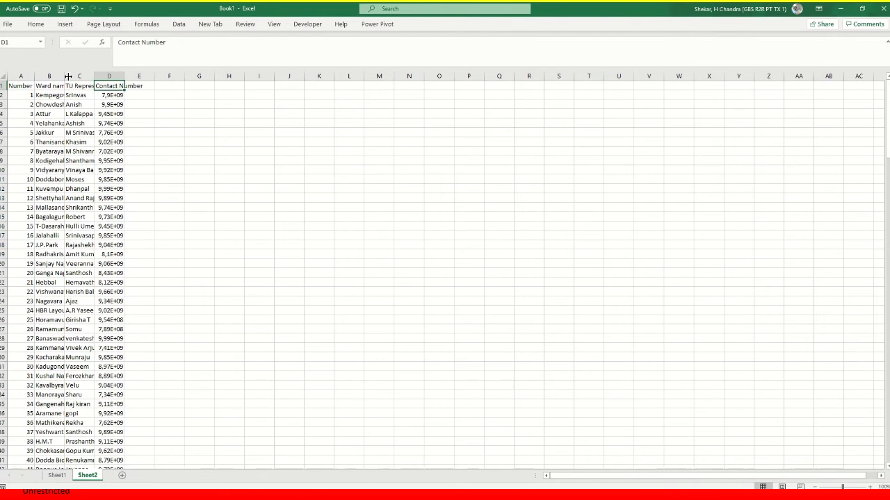
double_click(68, 76)
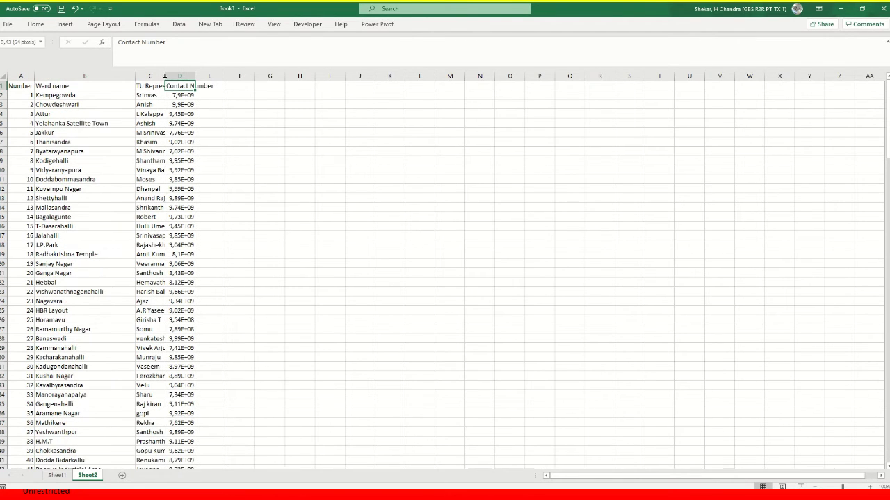
double_click(165, 77)
double_click(245, 77)
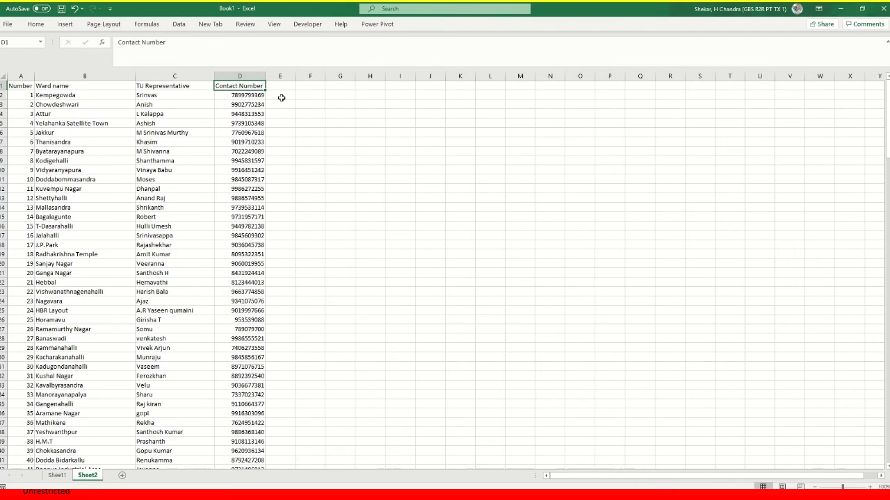
Enter =LEN(D1) in E1 and fill it down to row 199 to get each contact number's length.
key(Right)
text(=)
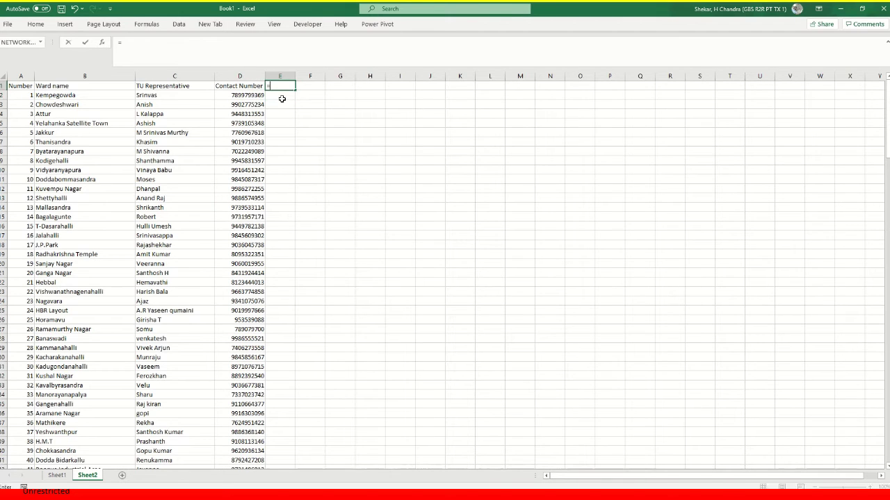
text(Len/()
key(Left)
text())
key(ctrl+Return)
key(Left)
key(ctrl+Down)
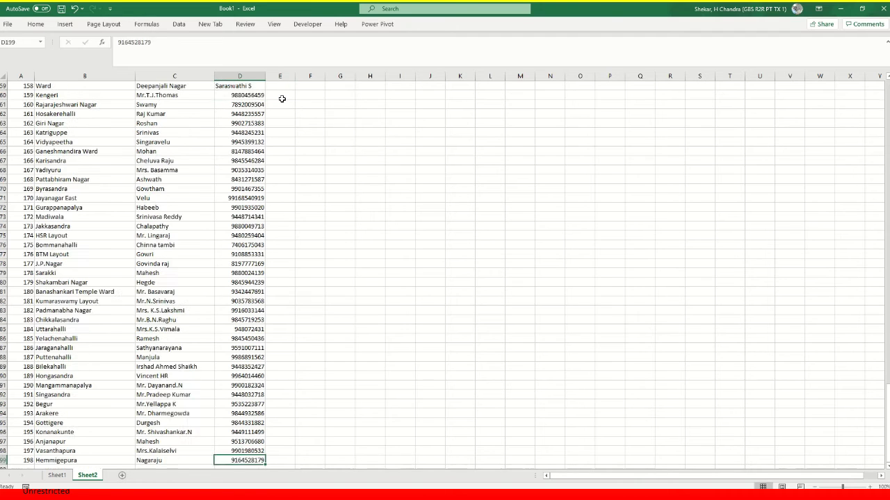
key(Right)
key(ctrl+shift+Up)
key(ctrl+d)
key(Left)
key(Left)
key(Right)
key(ctrl+Up)
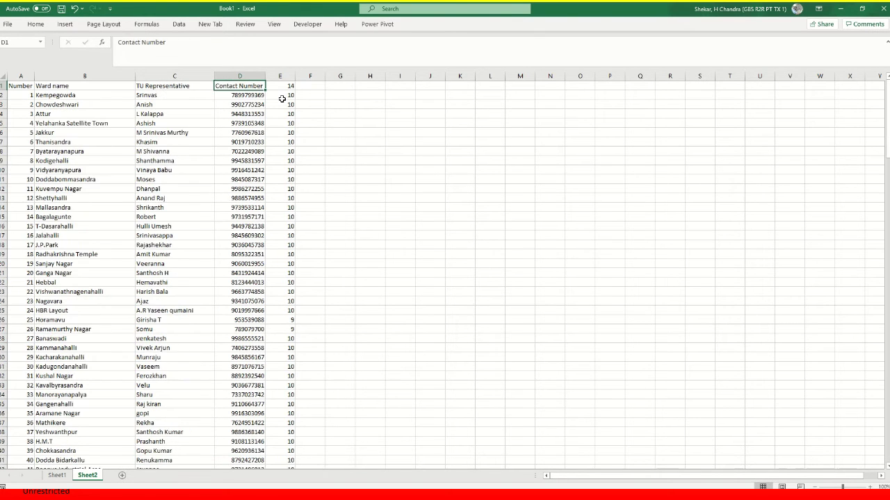
Apply filters to the table and show only rows whose column E length is 9, 11 or 12.
key(Right)
key(ctrl+shift+l)
key(alt+Down)
key(Tab)
key(Tab)
key(space)
key(Down)
key(space)
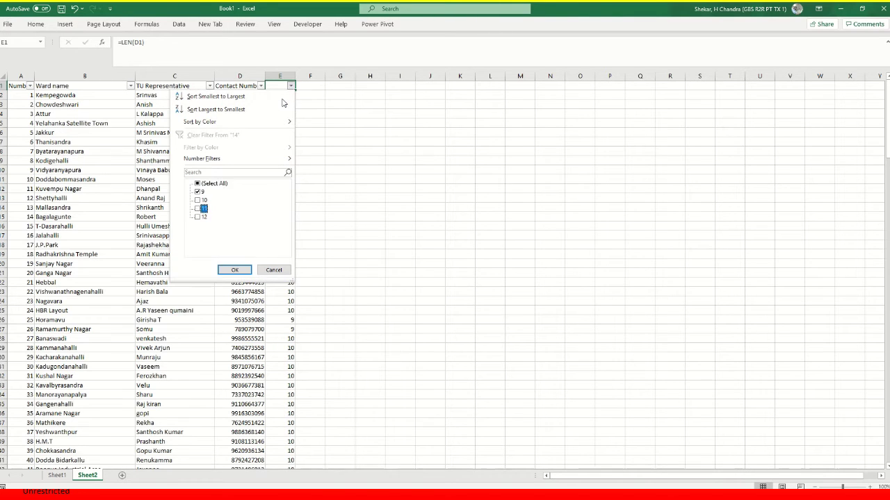
key(Return)
Examine the filtered contact entries of irregular length, especially the row of number 158.
key(Left)
key(Down)
key(ctrl+shift+Down)
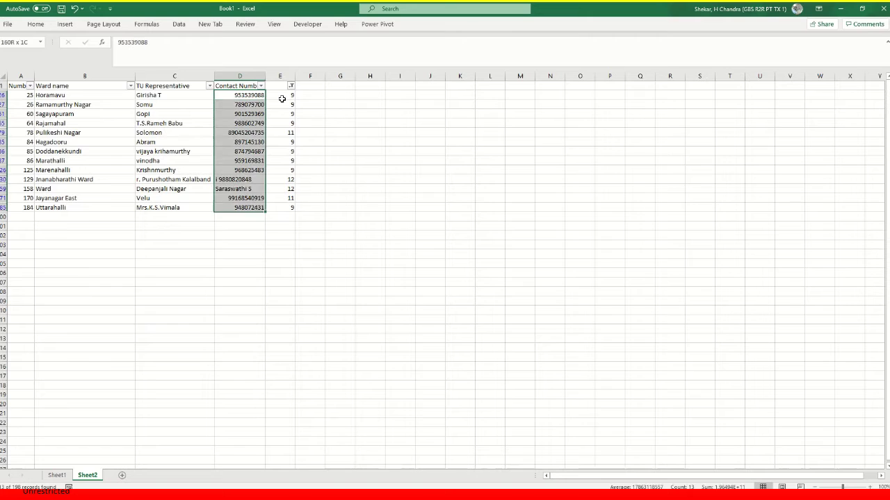
key(ctrl+shift+Up)
key(ctrl+Down)
key(Up)
key(Up)
key(Up)
key(Right)
key(Down)
key(Left)
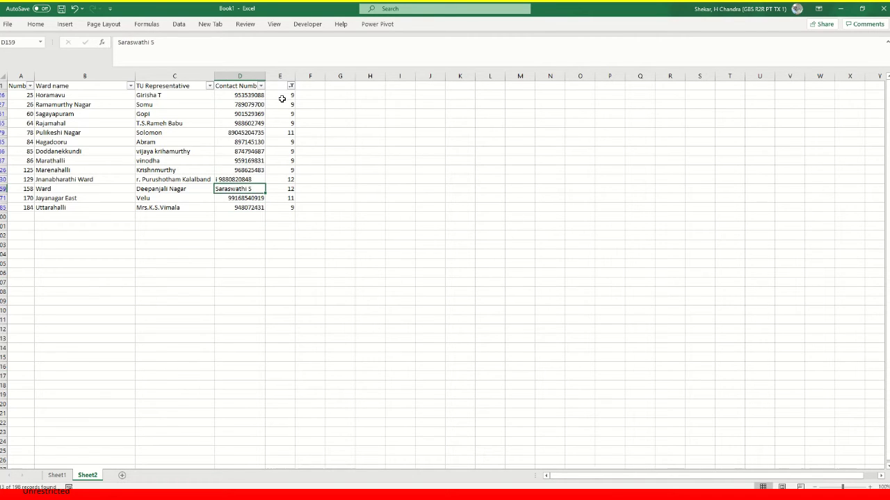
key(Right)
key(Left)
Locate record 158 in column A of Sheet1 and remove the sheet's filters to show all rows around it.
click(26, 189)
click(61, 479)
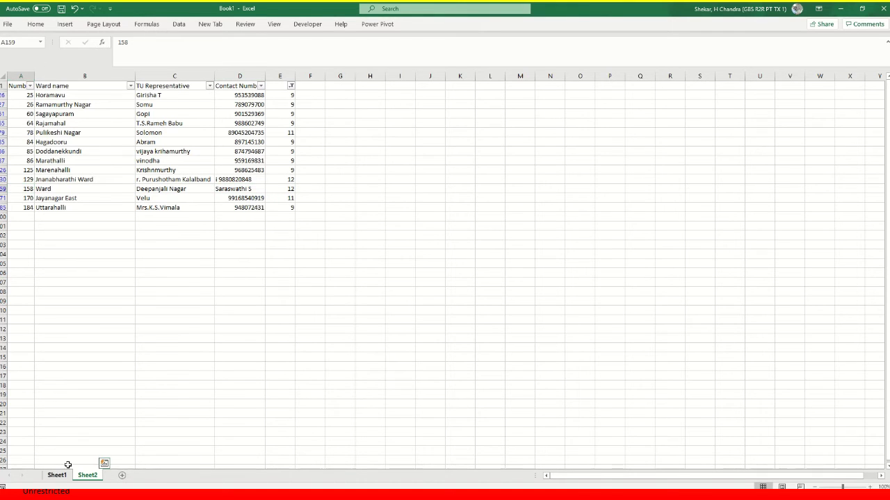
click(52, 356)
scroll(18, 279, up, 1)
scroll(45, 264, up, 3)
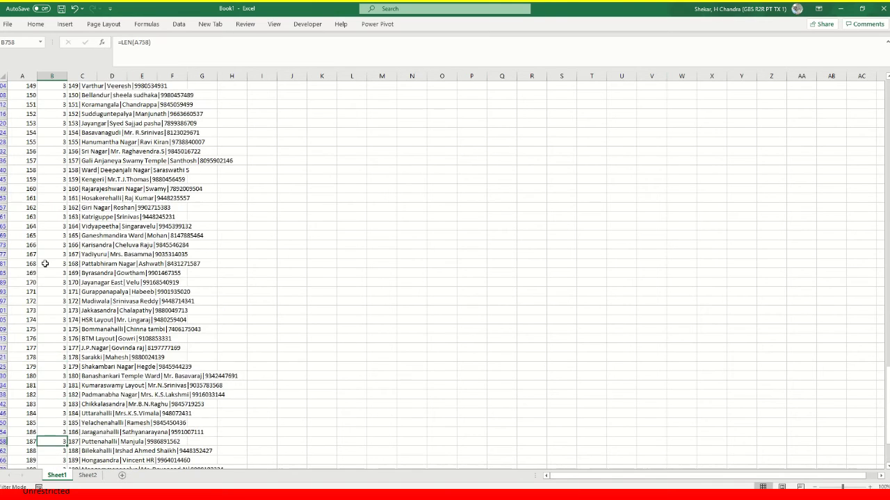
scroll(38, 227, up, 2)
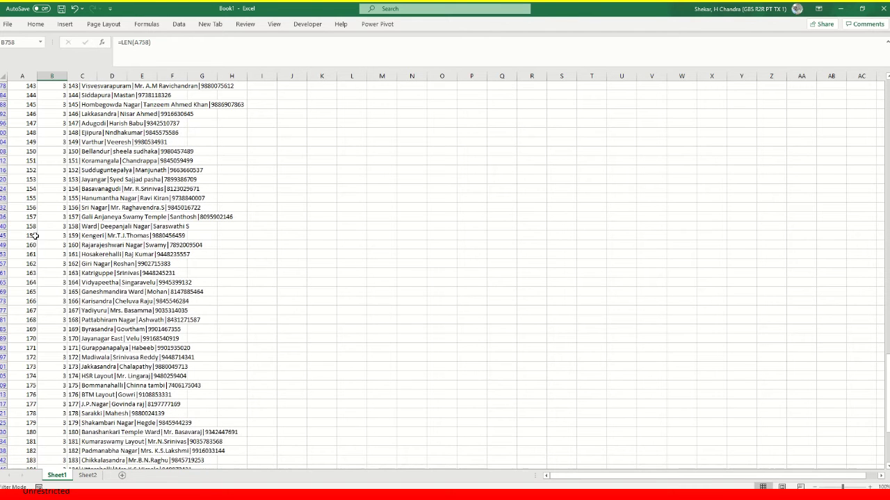
click(35, 225)
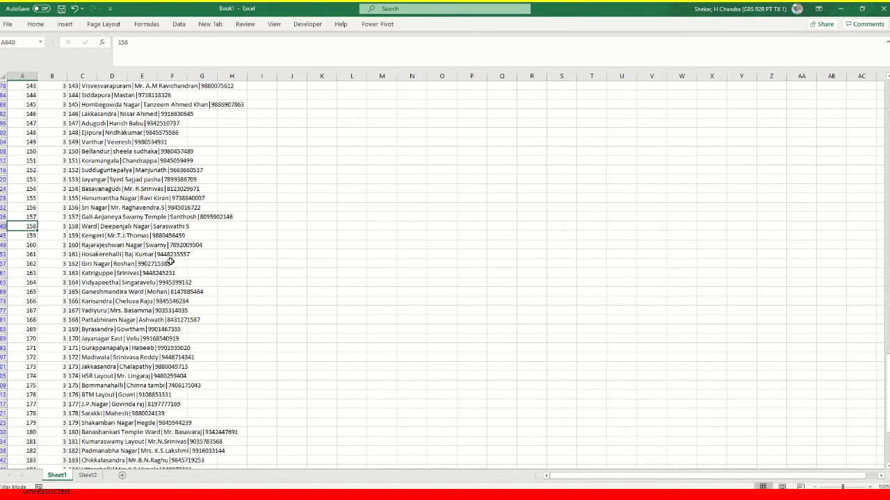
key(alt+d)
key(f)
key(f)
Inspect the entries below record 158 and the cell references of its TEXTJOIN formula in C640.
key(Down)
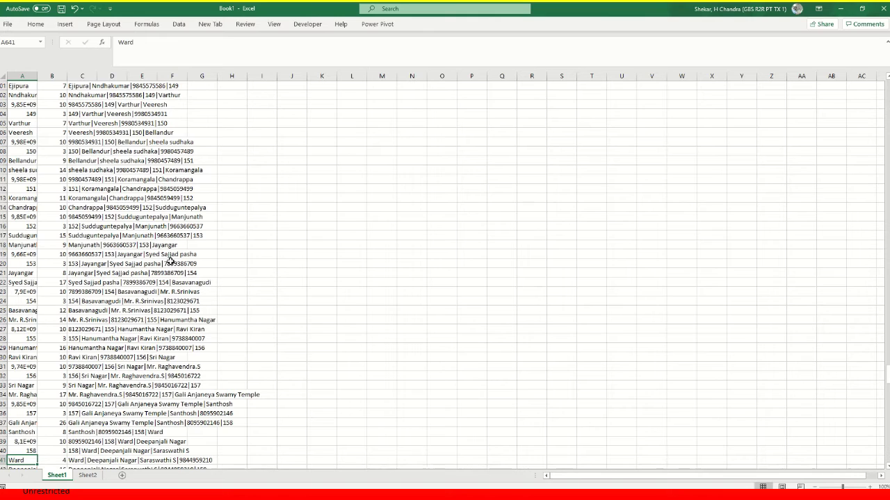
key(Down)
key(Up)
key(Up)
key(Right)
key(Right)
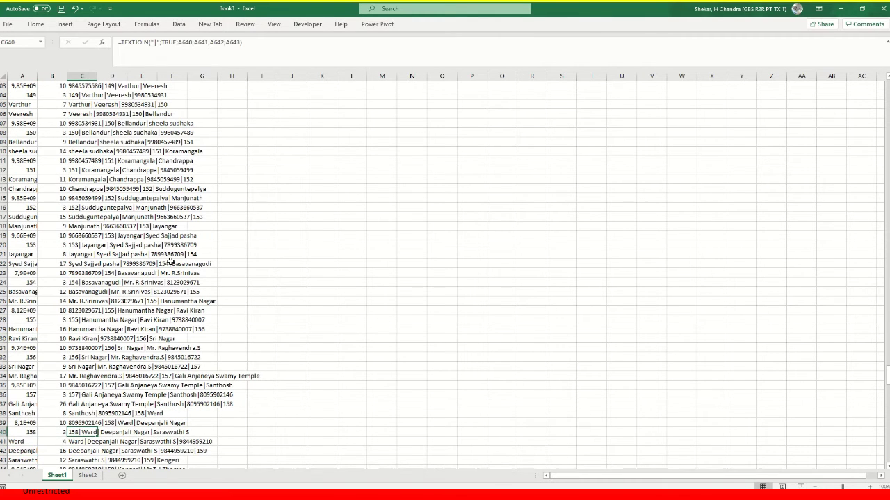
key(F2)
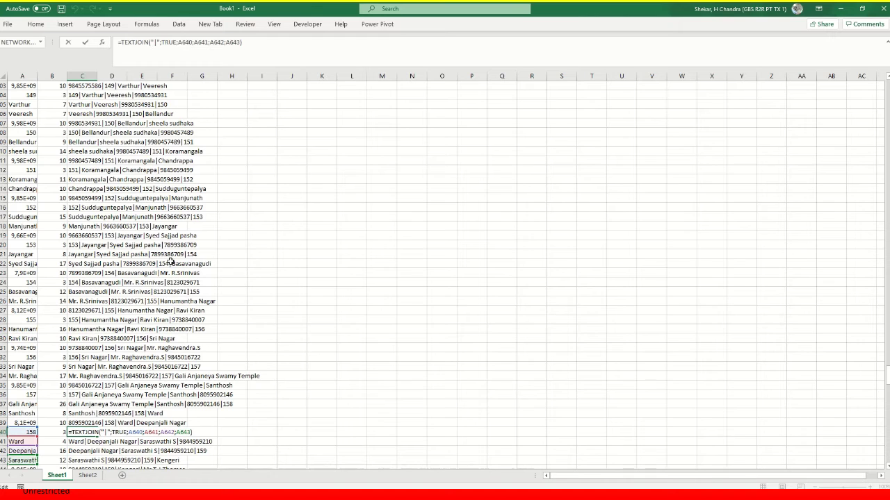
key(ctrl+Return)
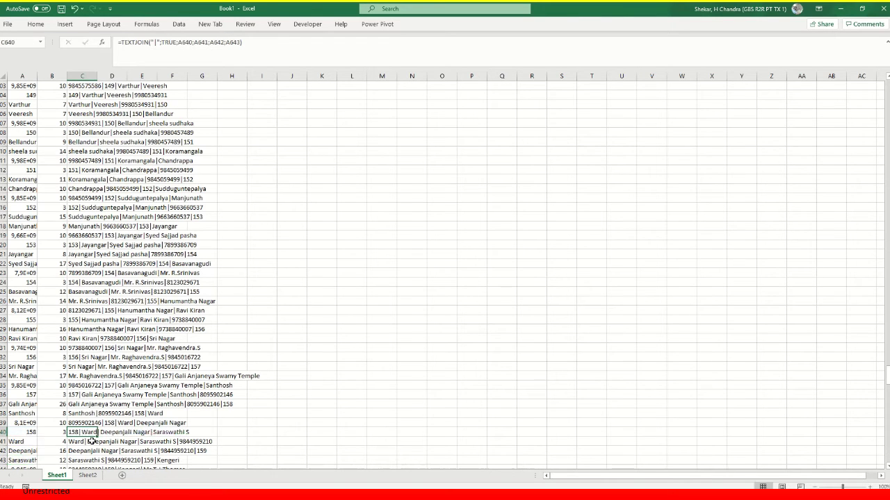
Clear the stray "Ward" entry from A641 below record 158.
scroll(74, 442, down, 2)
click(17, 385)
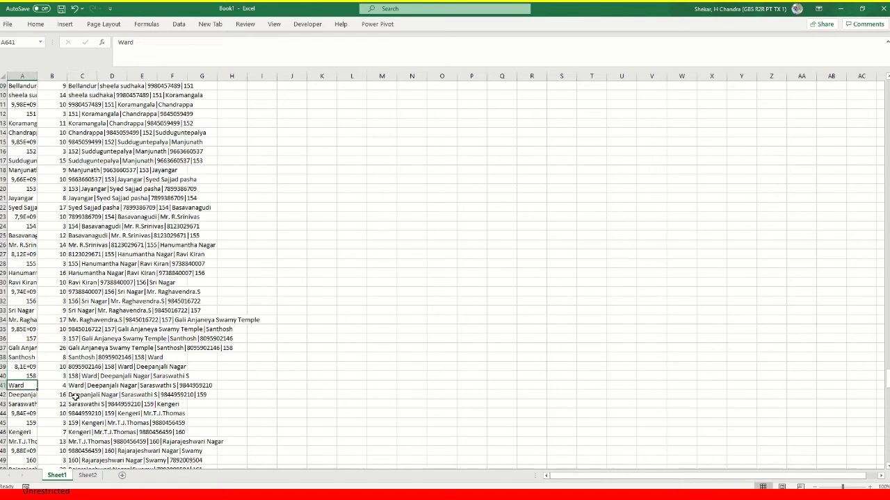
key(Delete)
key(Right)
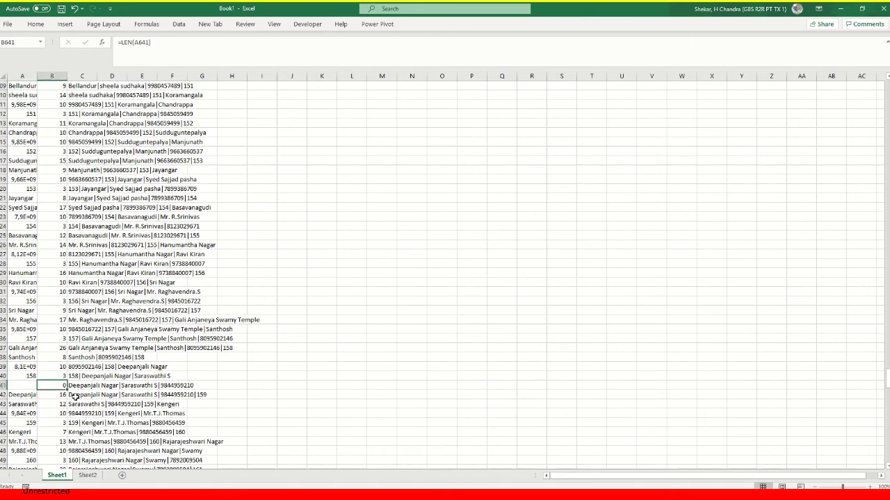
Cut all column A entries from A642 down and paste them at A641 to close the gap.
key(Down)
key(Left)
key(Down)
key(Up)
key(ctrl+shift+Down)
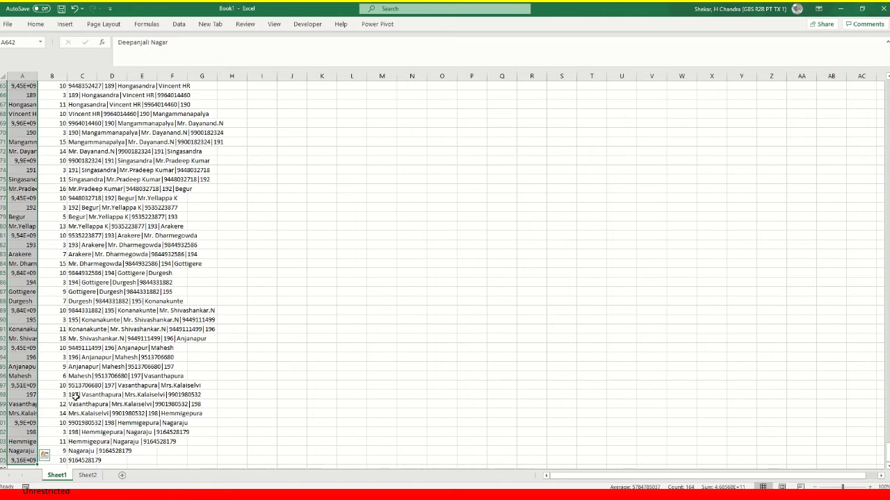
key(ctrl+x)
key(Up)
key(ctrl+v)
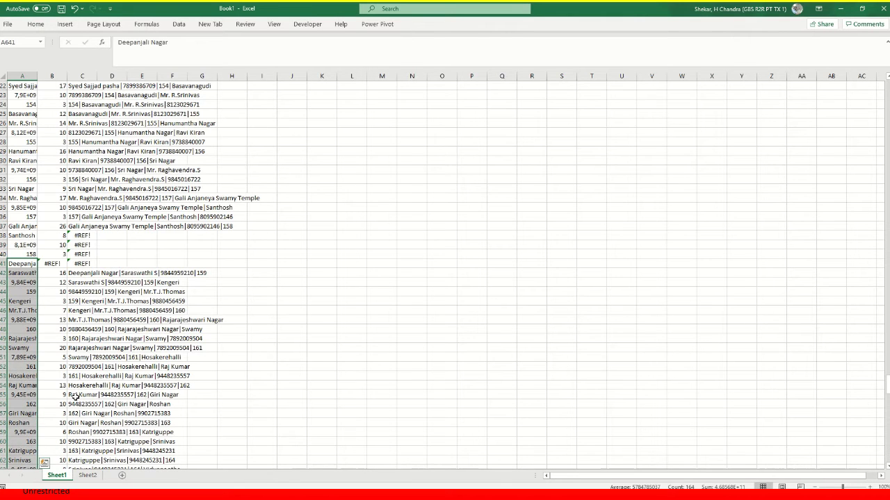
Copy the TEXTJOIN formula from C637 down the rest of column C to replace the broken references.
key(Down)
key(Right)
key(Up)
key(Up)
key(Up)
key(Up)
key(Up)
key(Right)
key(ctrl+c)
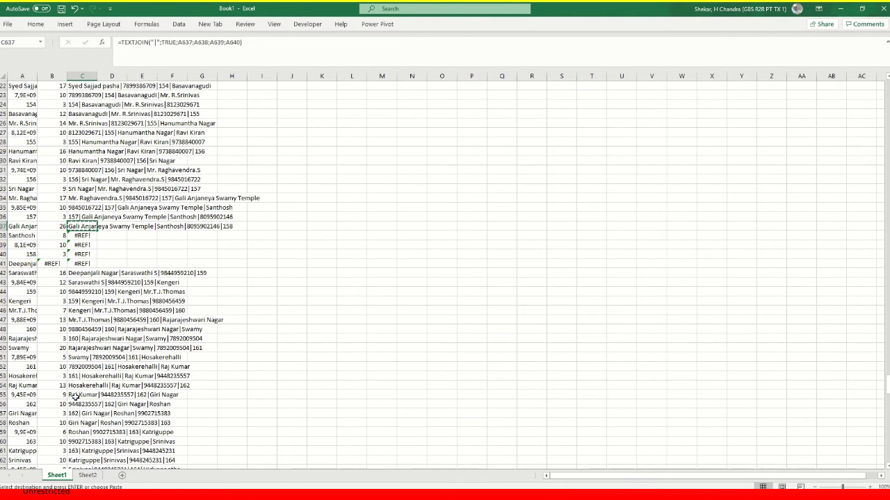
key(ctrl+shift+Down)
key(ctrl+v)
Inspect the LEN formulas at the end of column B to see which column A cells they reference.
key(Down)
key(Left)
key(Up)
key(Right)
key(ctrl+Down)
key(Down)
key(Left)
key(Up)
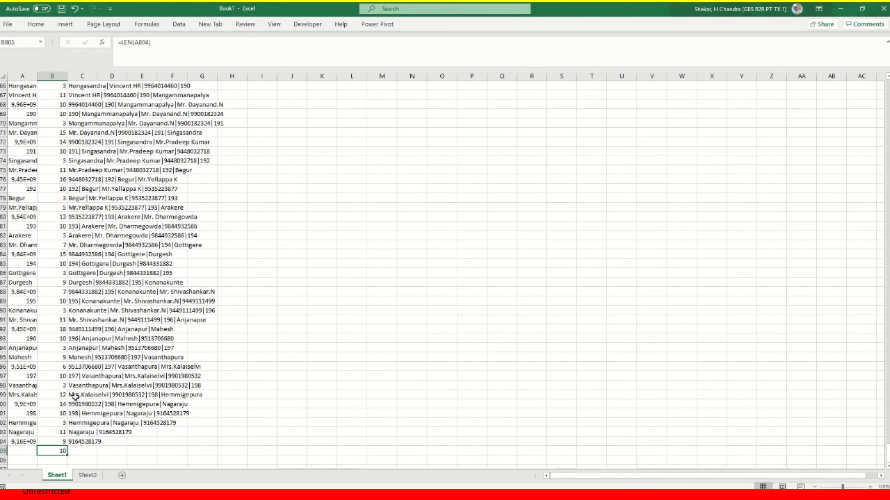
key(Up)
key(F2)
key(Return)
key(Up)
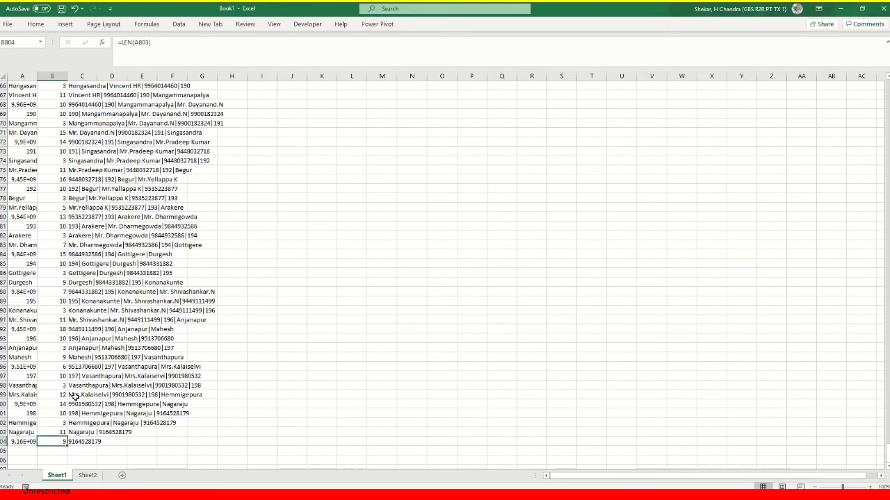
Fill the LEN formula from B3 down column B to the last entry so each row measures its own cell.
key(ctrl+Up)
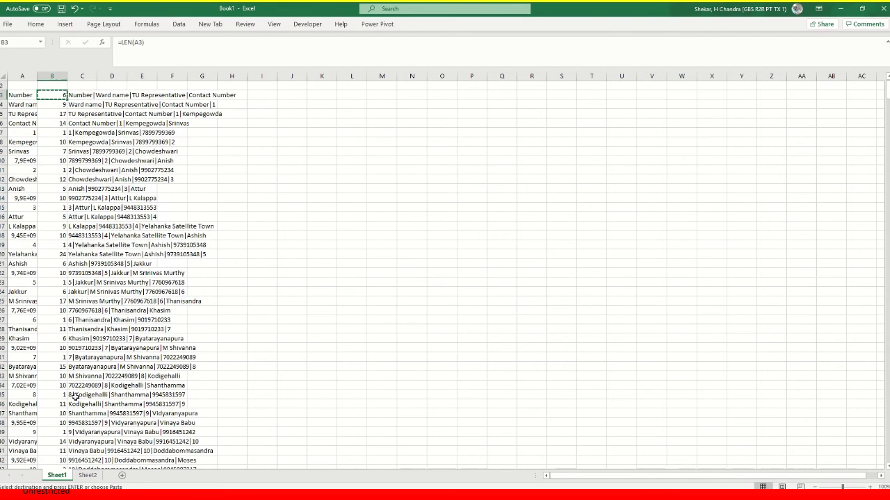
key(ctrl+shift+Down)
key(ctrl+c)
key(Return)
key(ctrl+Down)
key(Down)
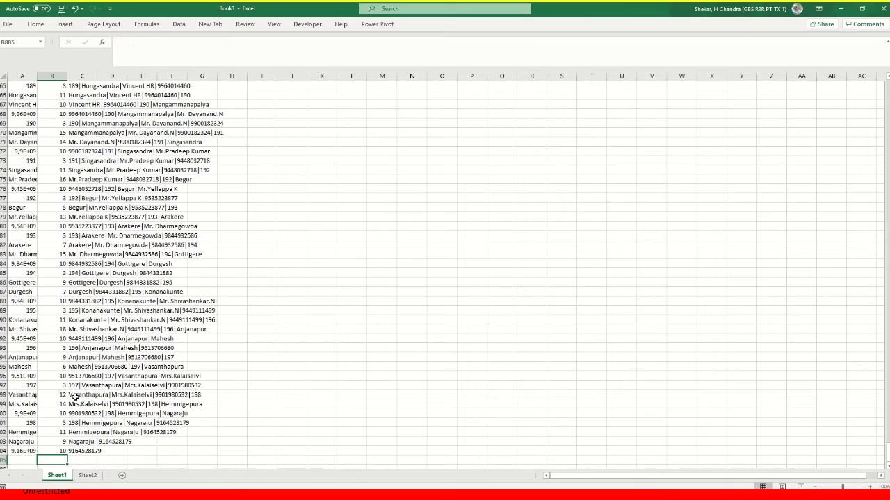
key(Up)
Copy the TEXTJOIN formula in C3 down the whole of column C.
key(Left)
key(ctrl+Up)
key(Right)
key(Right)
key(F2)
key(Escape)
key(ctrl+c)
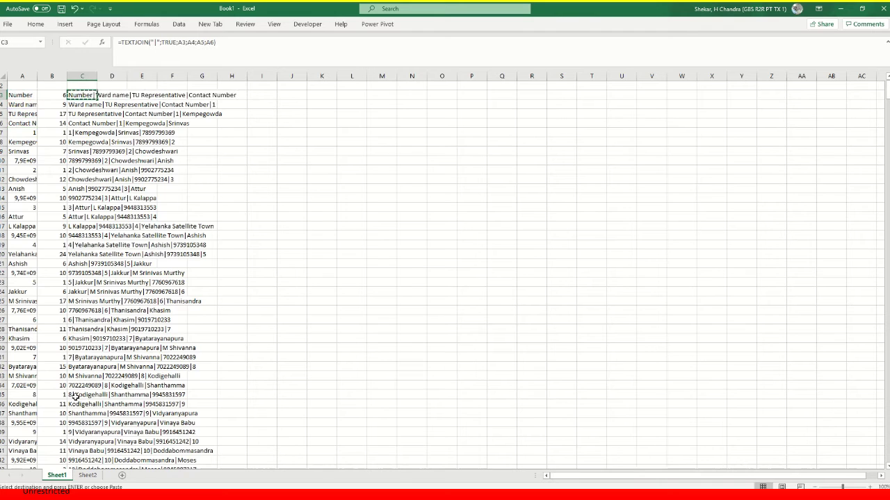
key(ctrl+shift+Down)
key(Return)
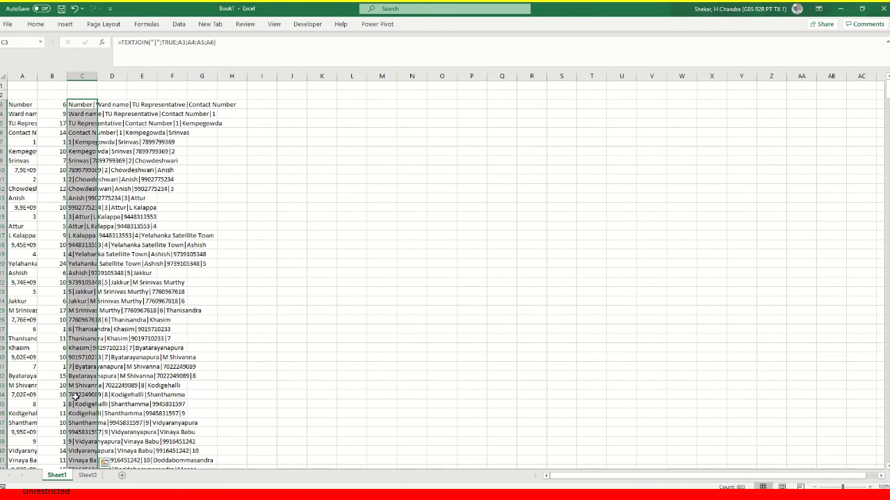
Examine the cell references of the last TEXTJOIN formulas in column C, including the one in C801.
key(ctrl+Down)
key(Up)
key(Left)
key(Up)
key(Right)
key(F2)
key(Escape)
key(Up)
key(Up)
key(Up)
key(F2)
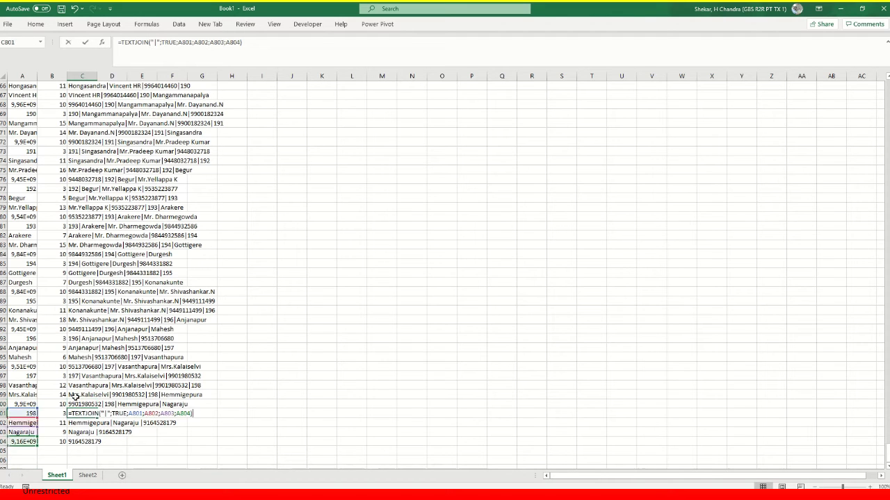
key(Escape)
key(Up)
key(Left)
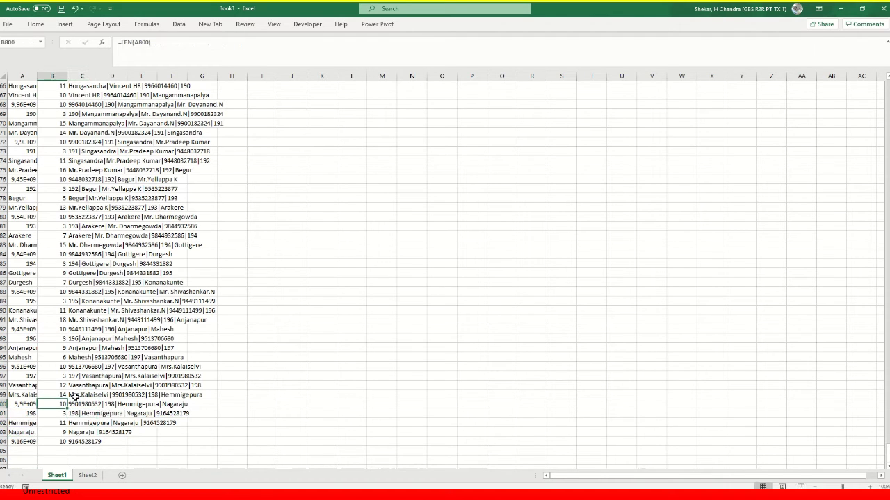
Check the TEXTJOIN formula in C3 and add filters to Sheet1's header row 3.
key(ctrl+Up)
key(Right)
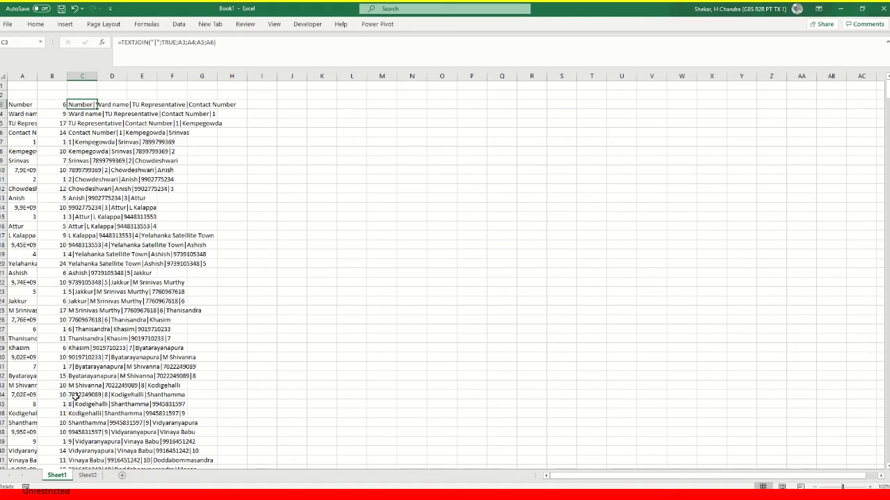
key(F2)
key(Escape)
key(Left)
key(Right)
key(Left)
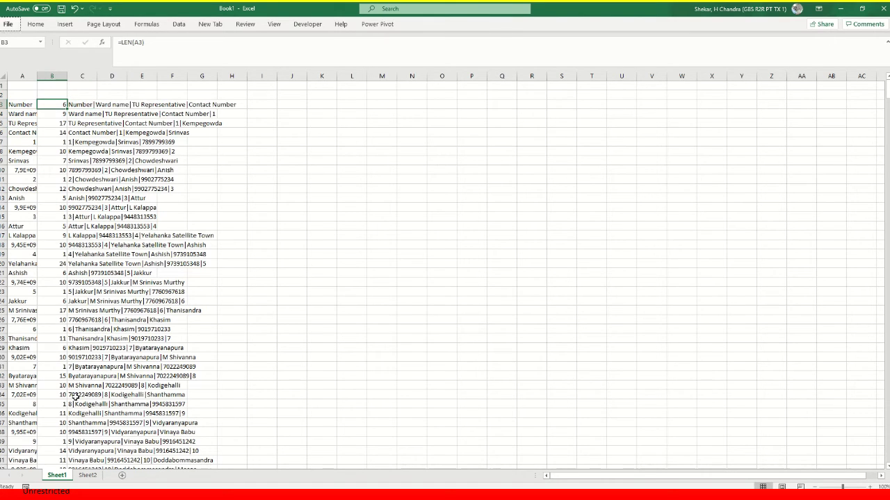
key(ctrl+shift+l)
key(Right)
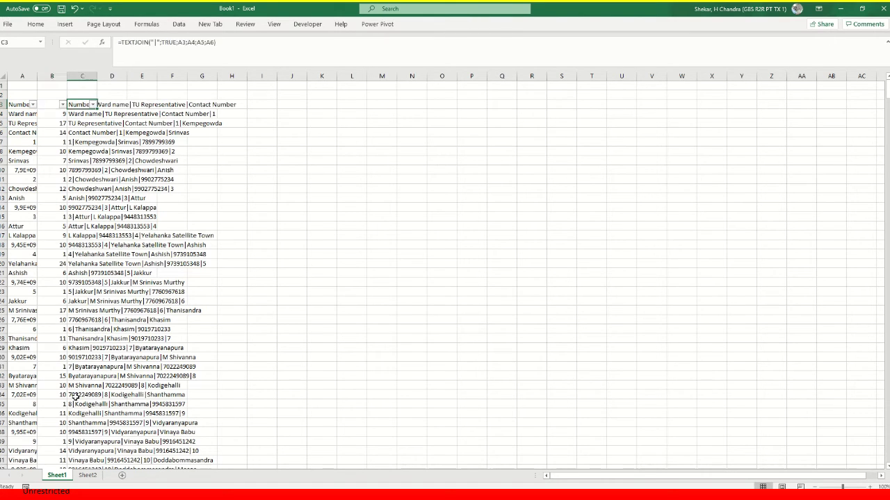
Show all rows in Sheet2 and delete the sheet's entire old contents.
click(85, 477)
click(64, 238)
key(alt+d)
key(f)
key(s)
key(Up)
key(Up)
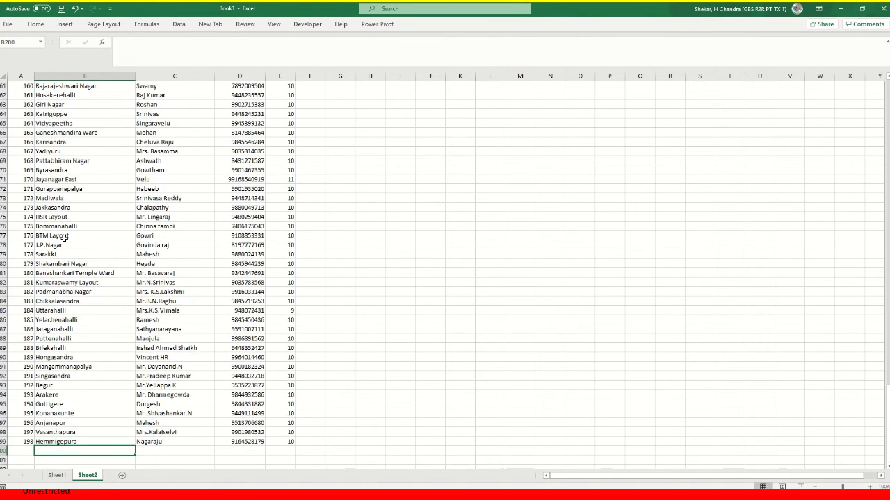
key(ctrl+a)
key(Delete)
key(Up)
key(Left)
key(Right)
key(Left)
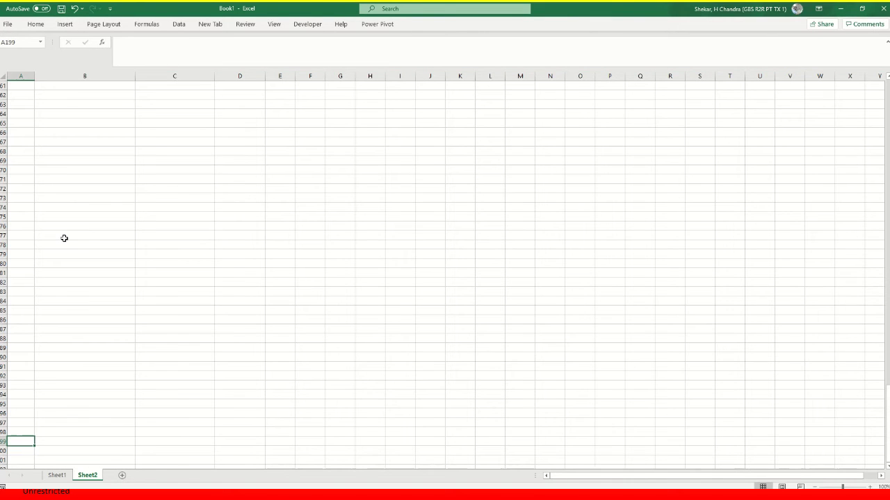
Filter column B of Sheet1 to show only rows with lengths 1, 2 and 3.
click(67, 475)
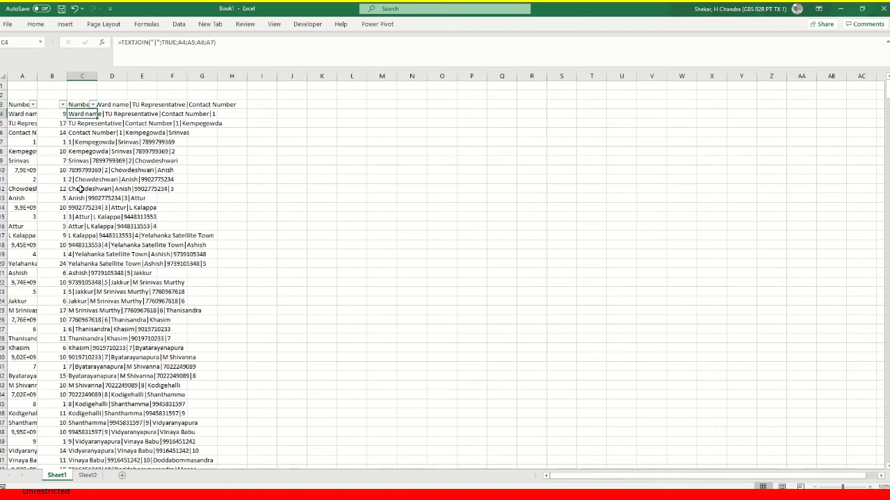
key(Left)
key(alt+Down)
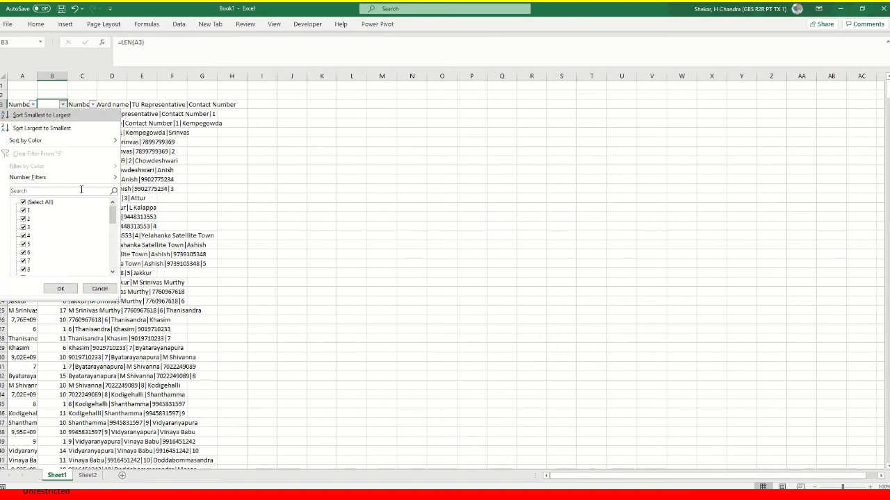
key(space)
key(Down)
key(space)
key(Return)
key(Down)
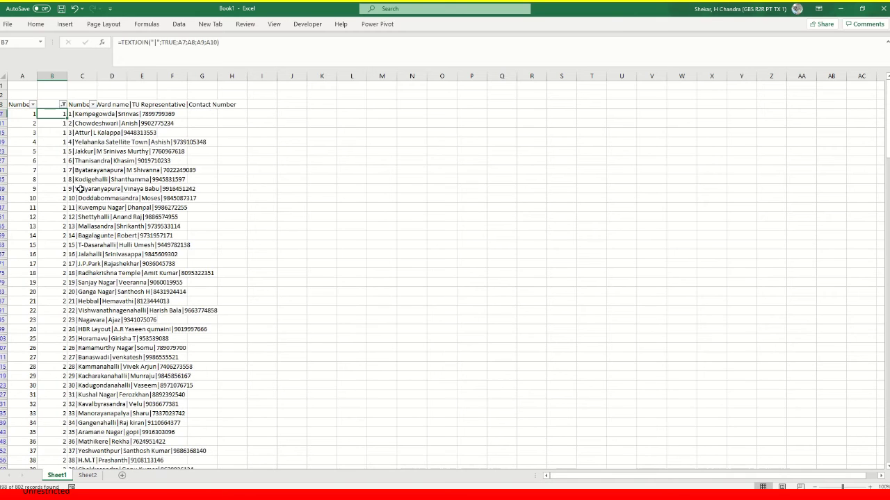
Copy the filtered joined records from C3 down in Sheet1, paste them at A1 of Sheet2 and check the end of the list.
key(Up)
key(Right)
key(Down)
key(Up)
key(ctrl+shift+Down)
key(ctrl+c)
click(88, 475)
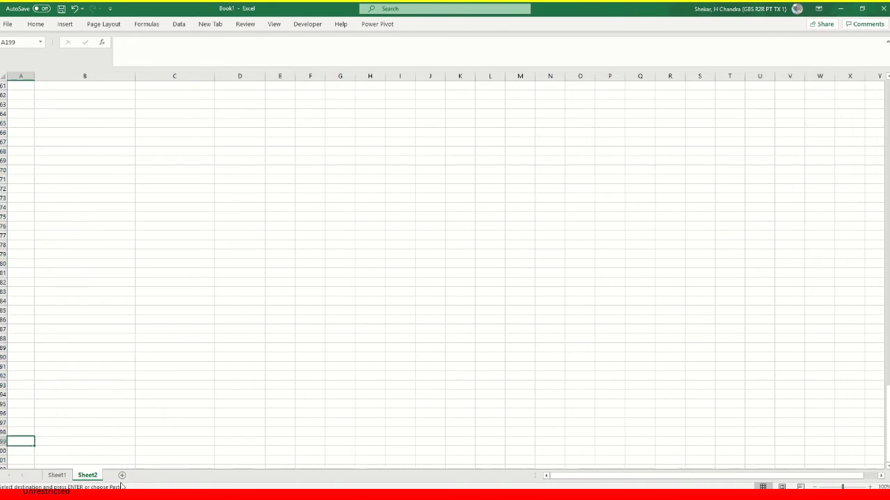
key(ctrl+Home)
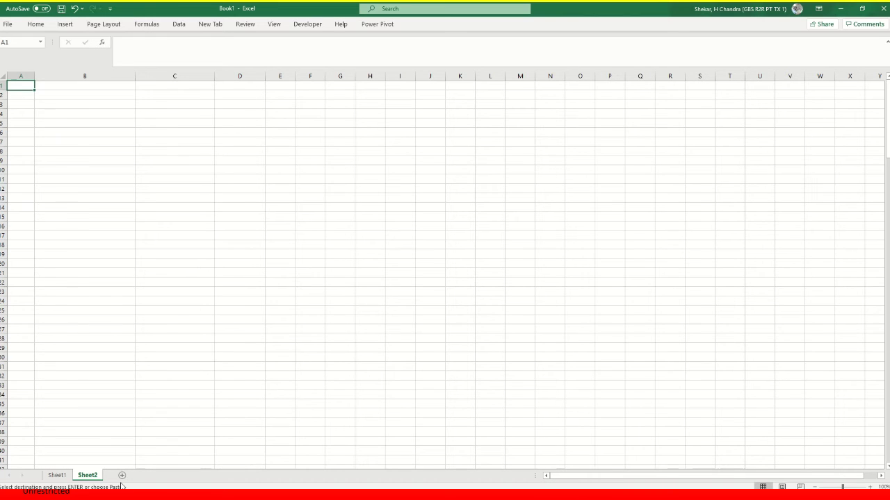
key(ctrl+v)
key(Down)
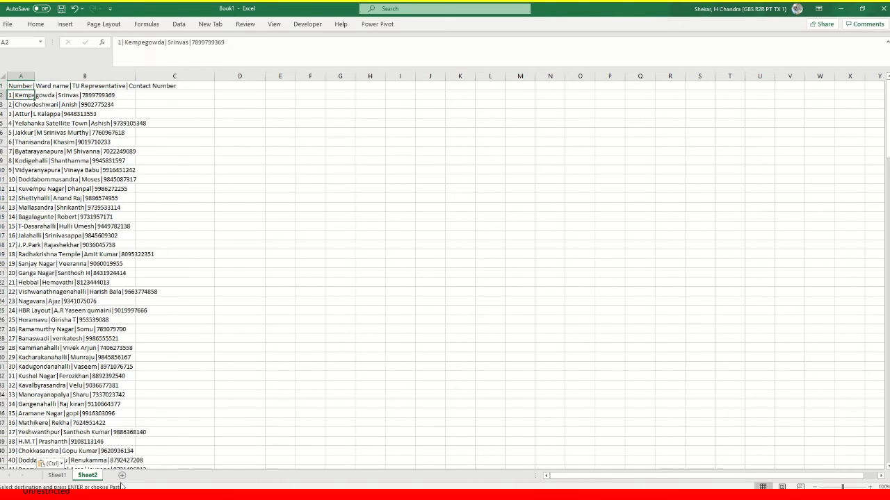
key(ctrl+Down)
key(Down)
key(ctrl+Home)
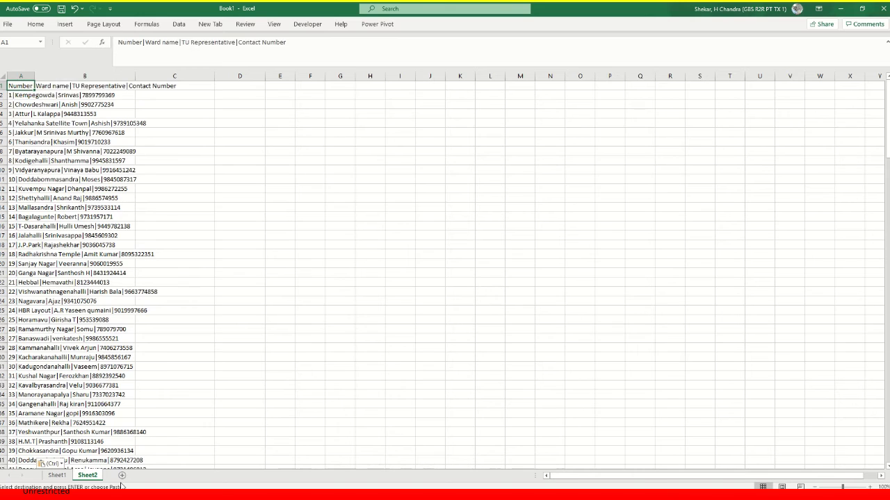
key(ctrl+Down)
key(Down)
key(ctrl+Home)
Split Sheet2's column A records into four columns with Text to Columns, delimited at the | character.
key(Down)
key(Up)
key(Down)
key(Up)
key(ctrl+shift+Down)
key(alt)
key(a)
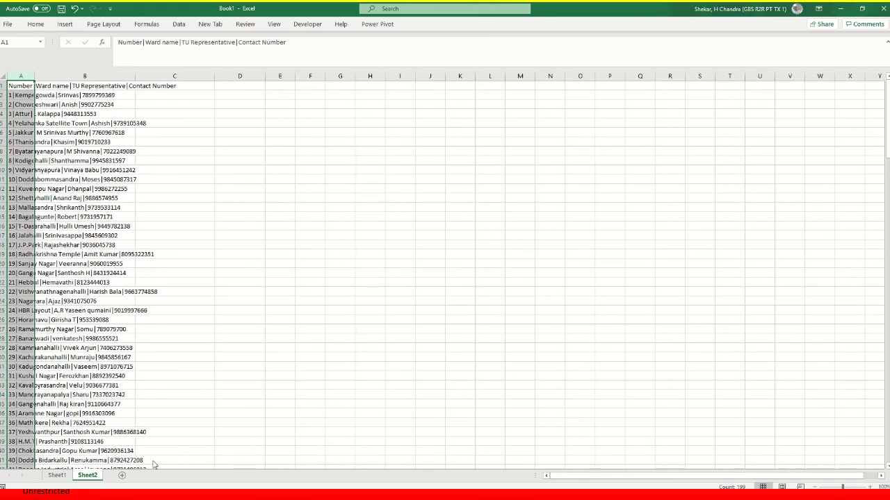
key(e)
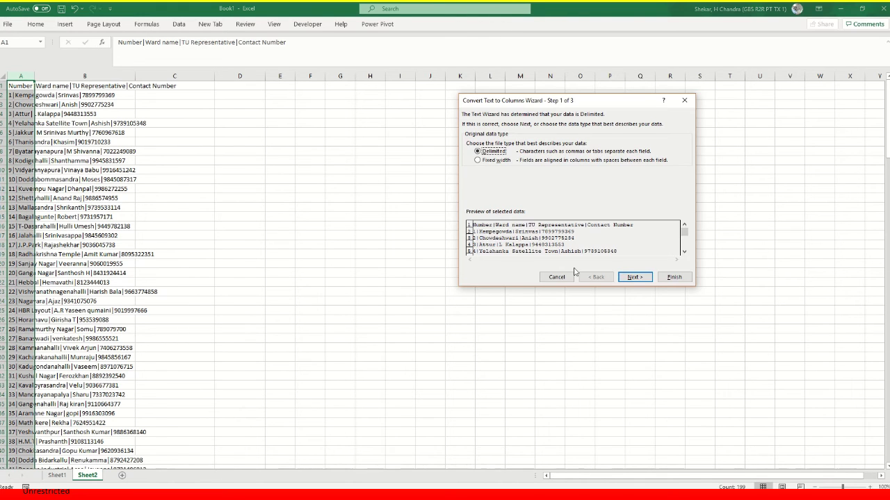
click(632, 278)
click(633, 277)
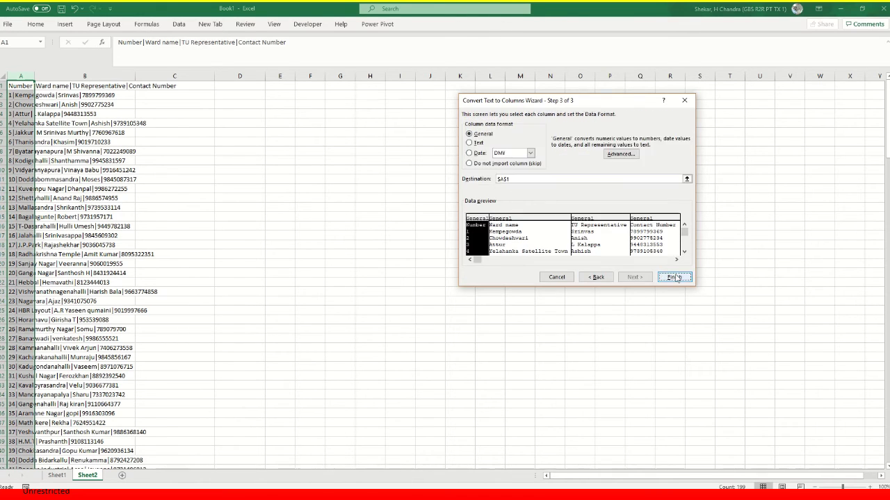
click(674, 277)
Enter =LEN(D1) in E1 of Sheet2 and fill it down beside every contact number.
key(Right)
key(Right)
key(Right)
key(Right)
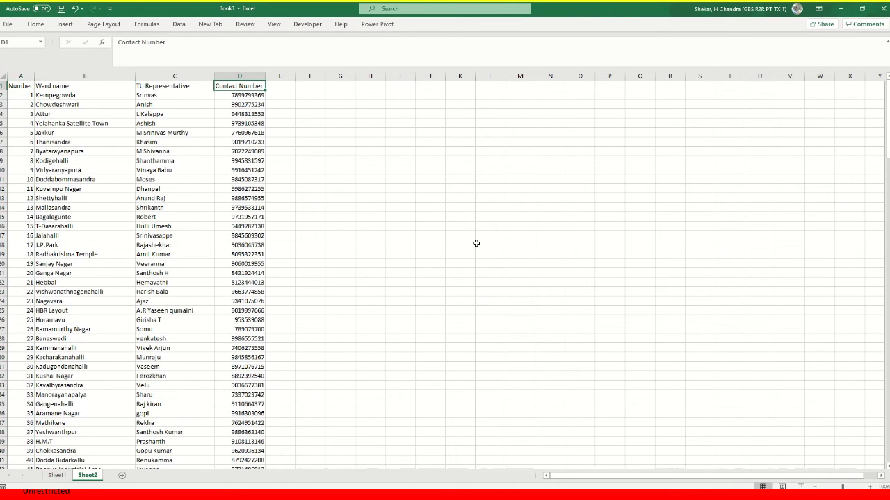
text(=Len()
key(Left)
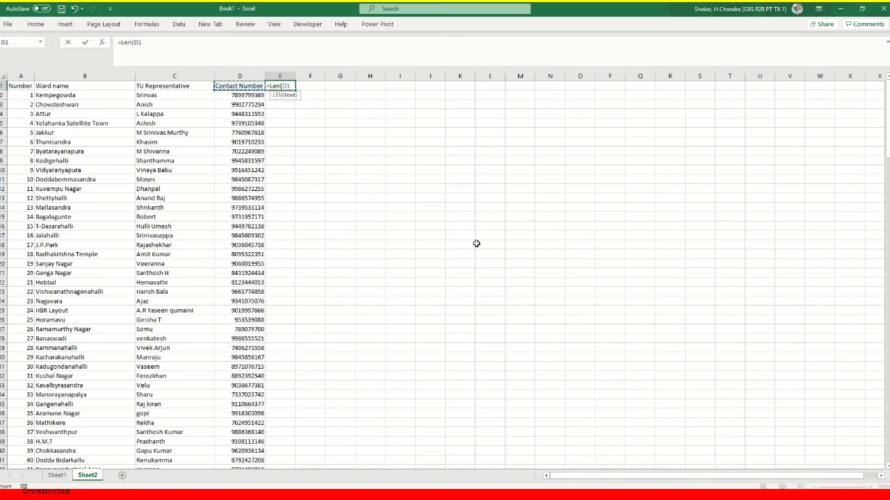
text())
key(Return)
key(Up)
key(Left)
key(ctrl+Down)
key(Right)
key(ctrl+shift+Up)
key(ctrl+d)
Add filters to Sheet2's header row and filter column E to show only lengths 9, 11 and 12.
key(Left)
key(ctrl+Up)
key(Right)
key(ctrl+shift+l)
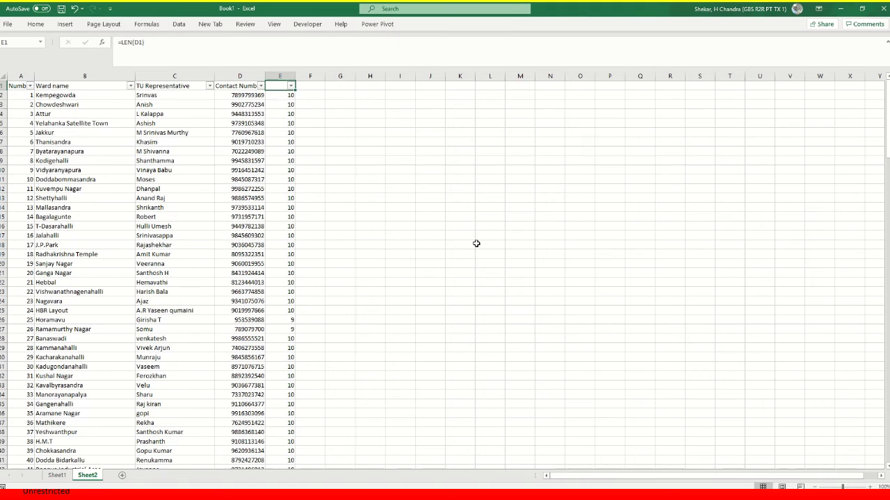
key(alt+Down)
key(Down)
key(Down)
key(Down)
key(Down)
key(Down)
key(space)
key(Down)
key(Down)
key(space)
key(Down)
key(Up)
key(space)
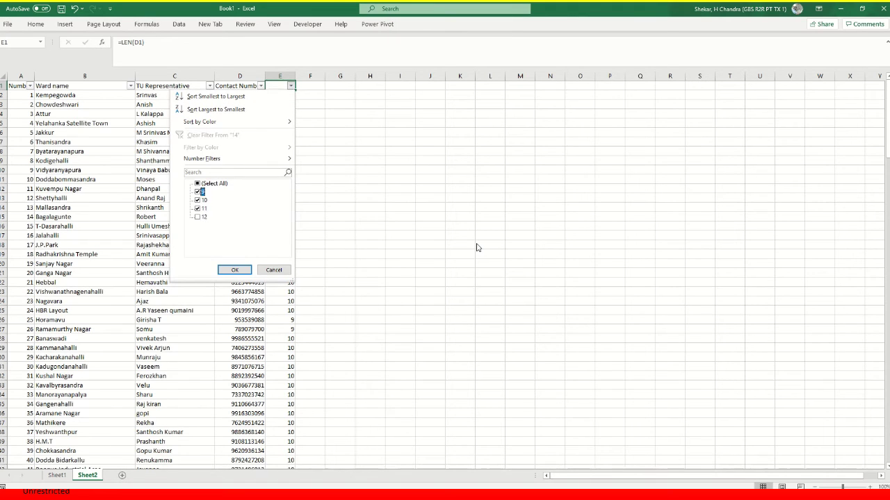
key(Return)
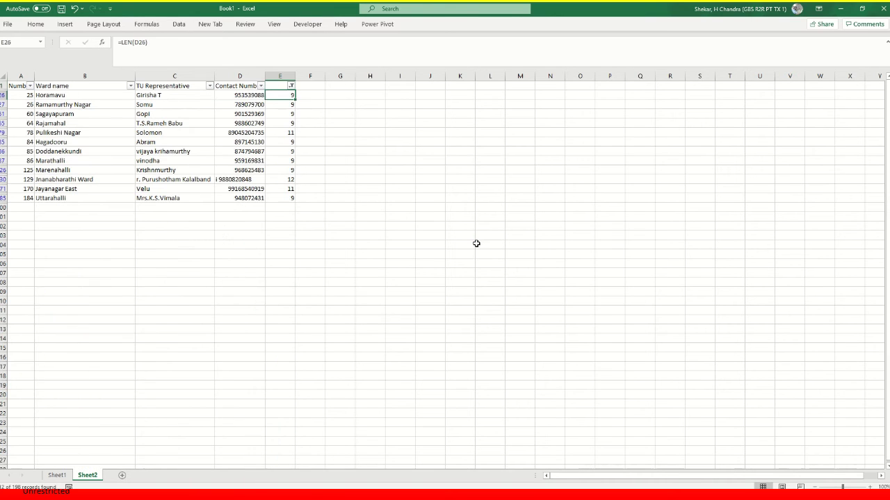
Examine the contact numbers with irregular lengths in Sheet2, down to record 129 for Jnanabharathi Ward.
key(Left)
key(Down)
key(ctrl+shift+Down)
key(ctrl+Down)
key(Up)
key(Up)
key(Tab)
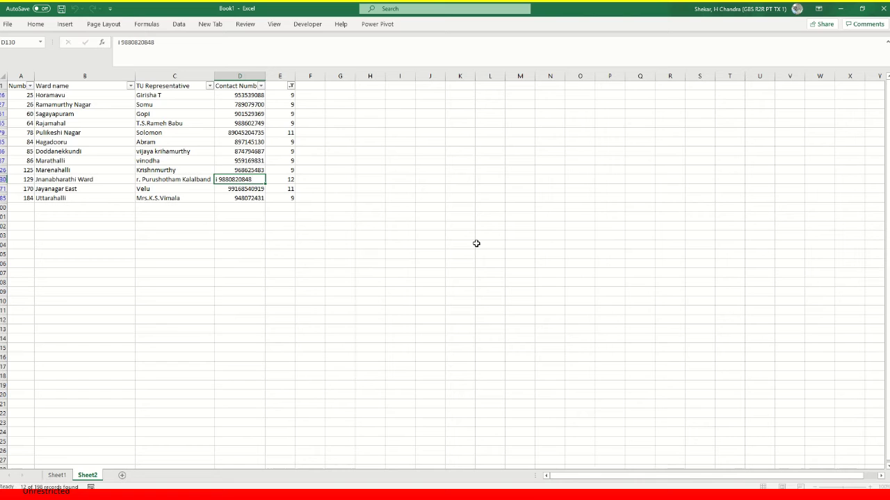
key(Left)
Check the source record 129 for Jnanabharathi Ward in Sheet1 against its entry in Sheet2.
click(57, 475)
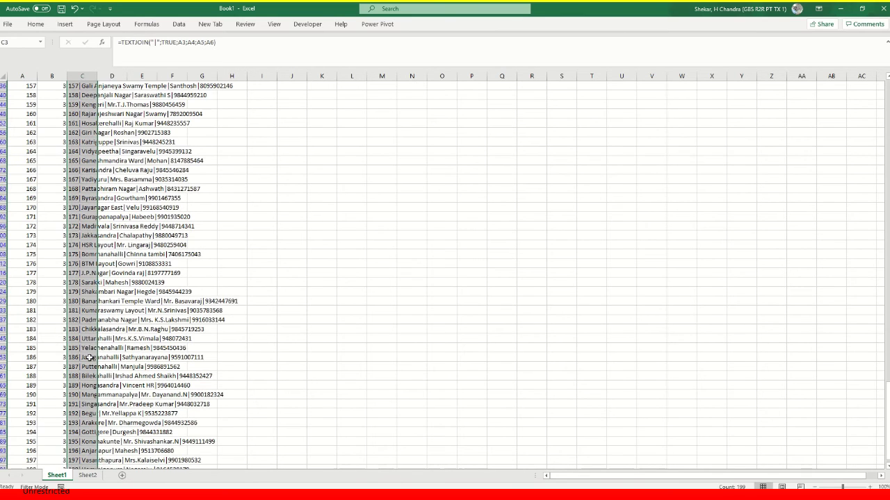
click(88, 476)
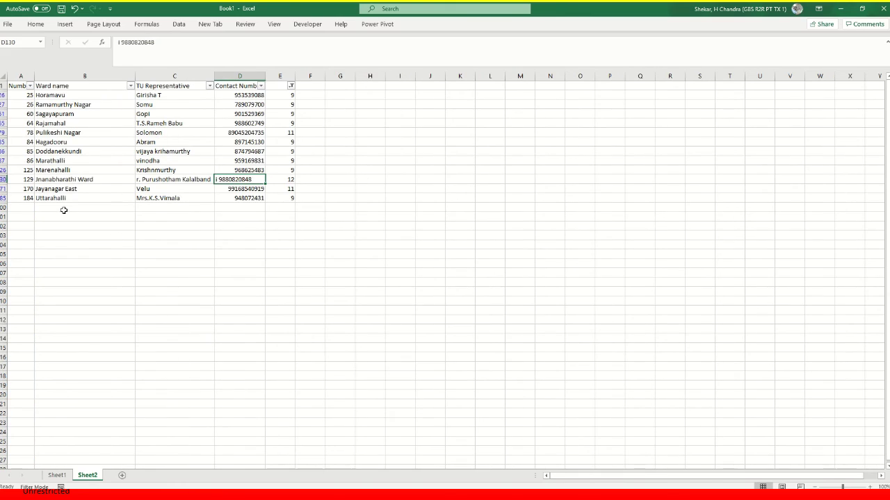
click(57, 475)
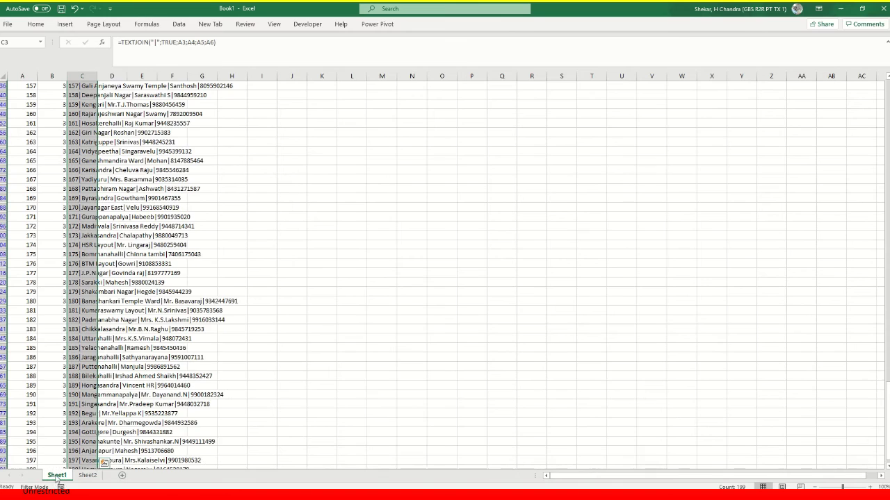
scroll(17, 314, up, 8)
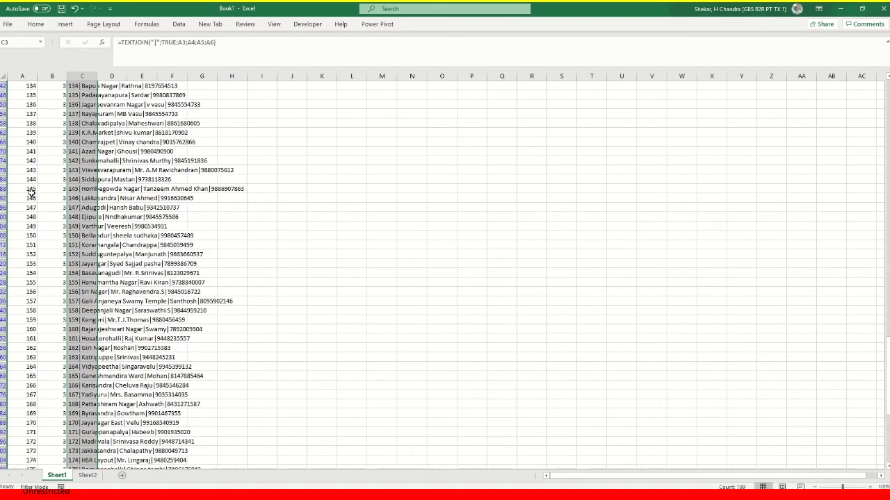
scroll(31, 193, up, 5)
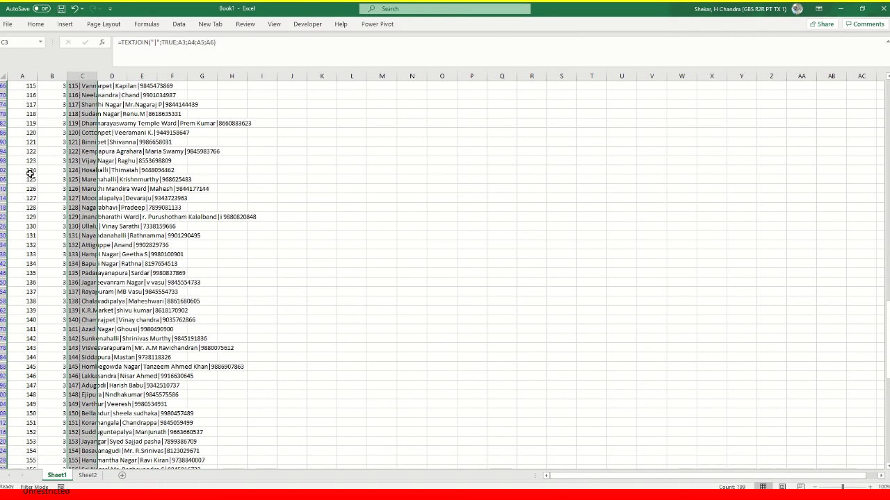
click(30, 225)
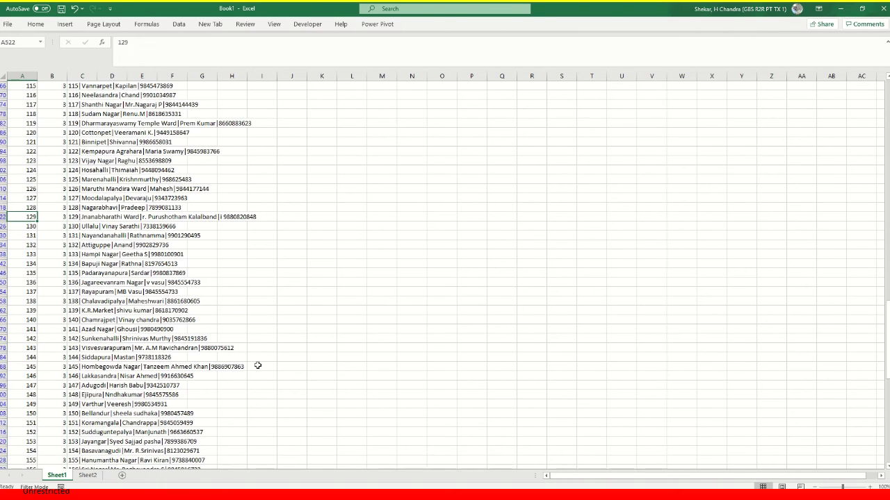
key(Up)
key(Right)
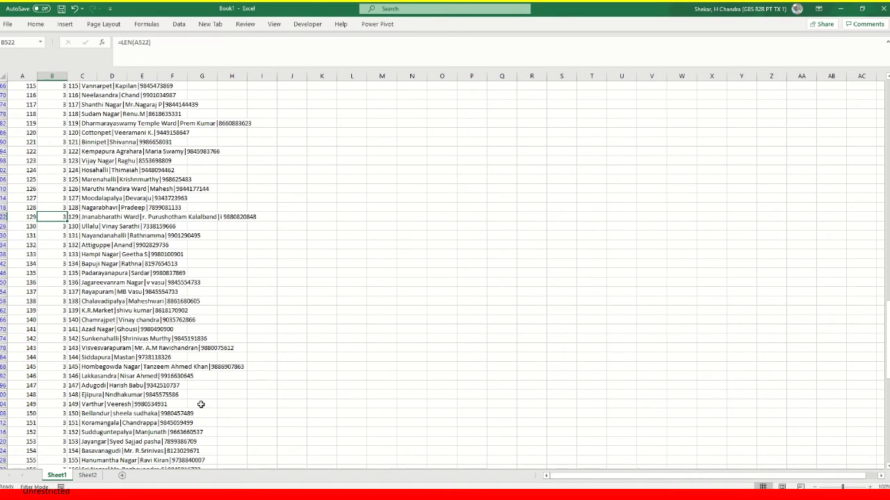
click(87, 477)
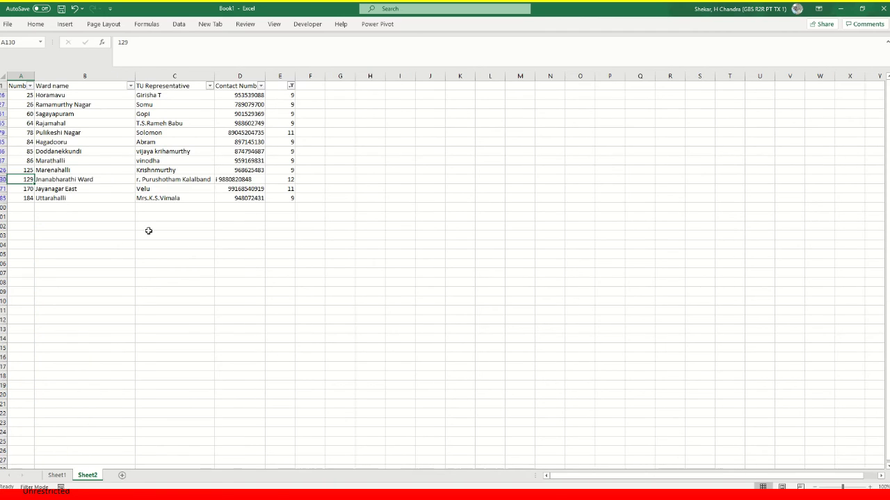
Remove the stray leading "i" and space from the contact number of record 129, Jnanabharathi Ward, in Sheet2.
double_click(216, 178)
key(Delete)
key(Delete)
key(Return)
key(Down)
key(Down)
key(Up)
key(Right)
key(Up)
key(Left)
key(Down)
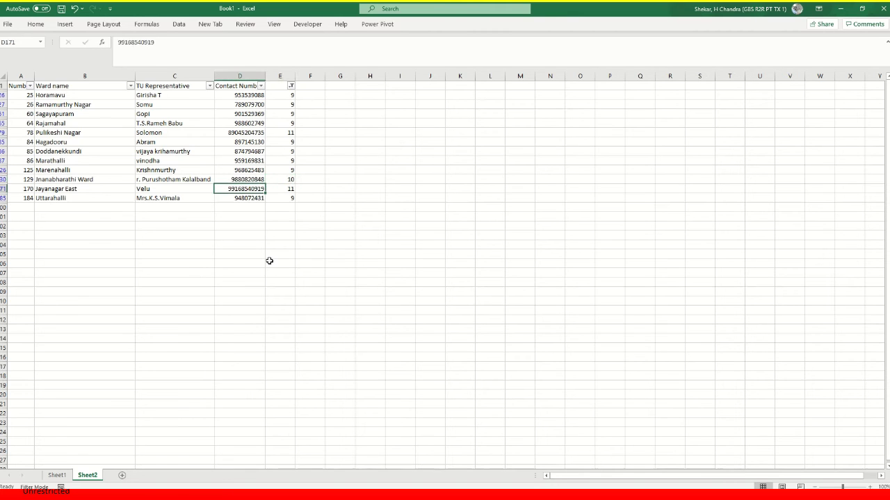
Colour the text of all filtered records in Sheet2 red, from the Number column through Contact Number.
key(ctrl+Up)
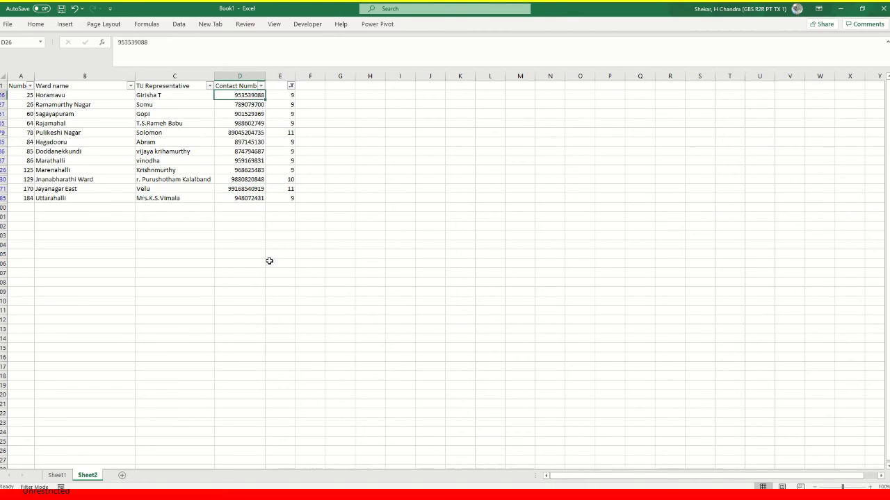
key(ctrl+shift+Down)
key(ctrl+shift+Left)
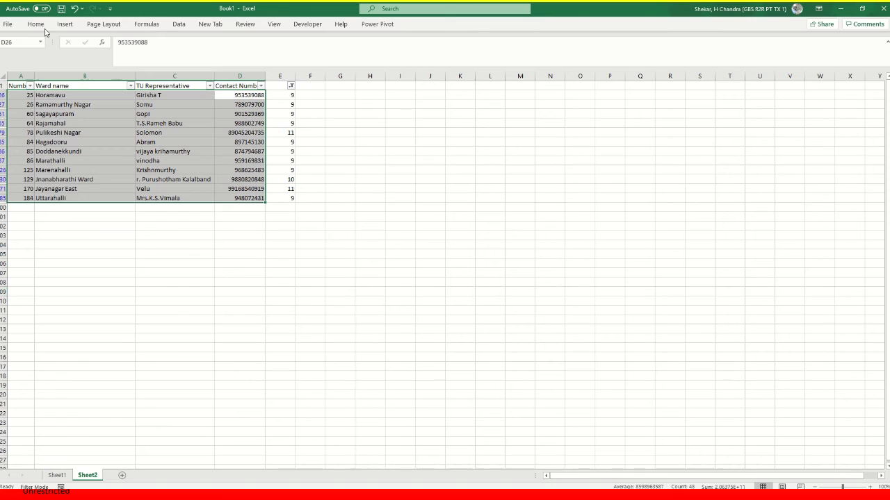
click(35, 24)
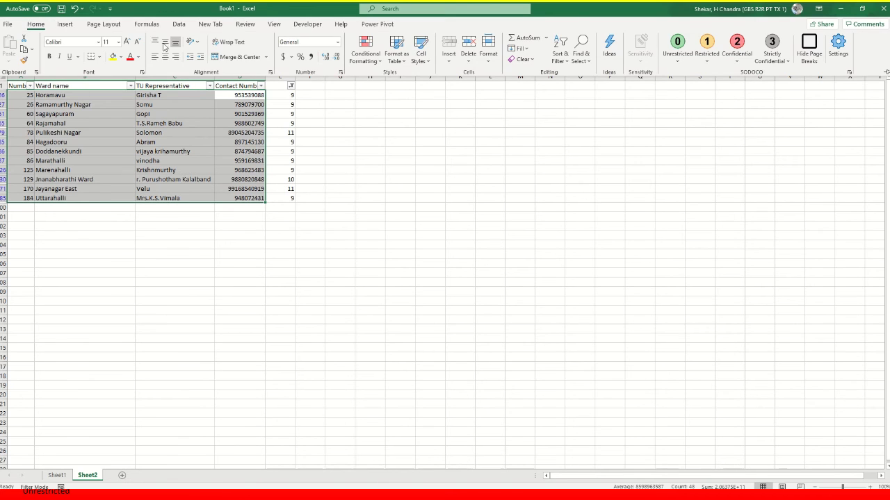
click(131, 60)
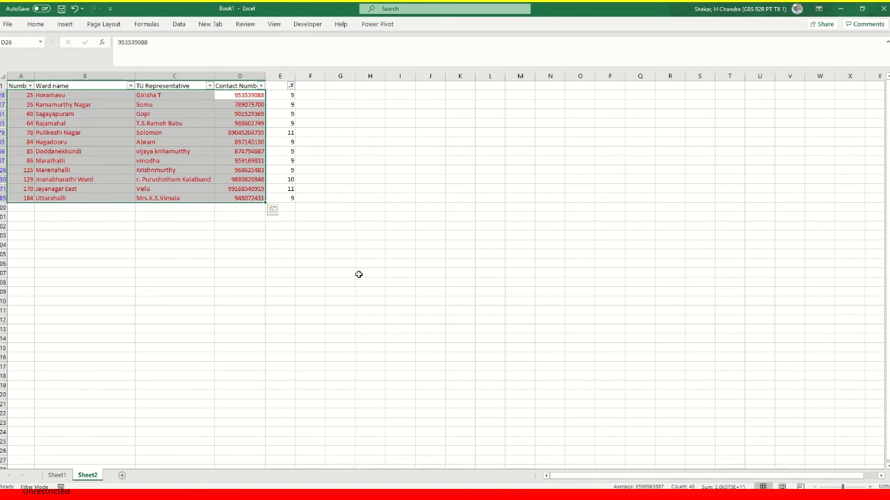
key(Right)
key(Left)
key(ctrl+space)
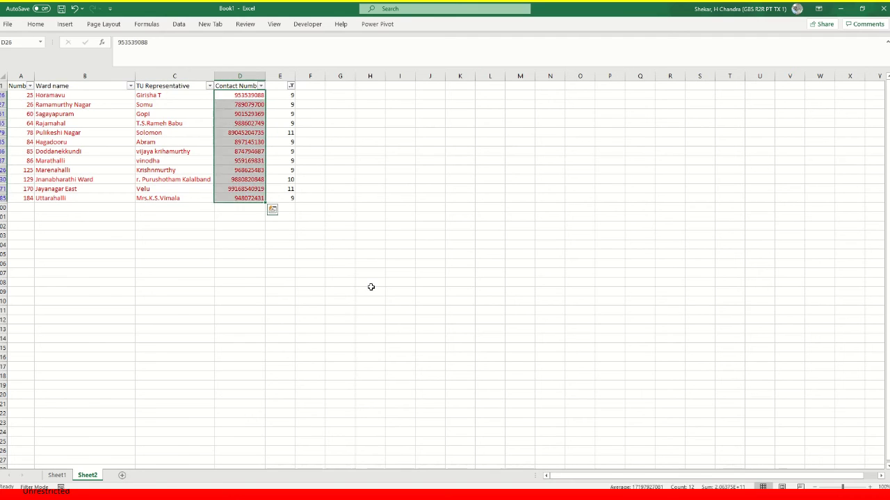
Remove the filters from Sheet2 to show the full ward list and return to its beginning.
key(Left)
key(Up)
key(ctrl+shift+l)
key(ctrl+Home)
key(ctrl+shift+End)
key(ctrl+Home)
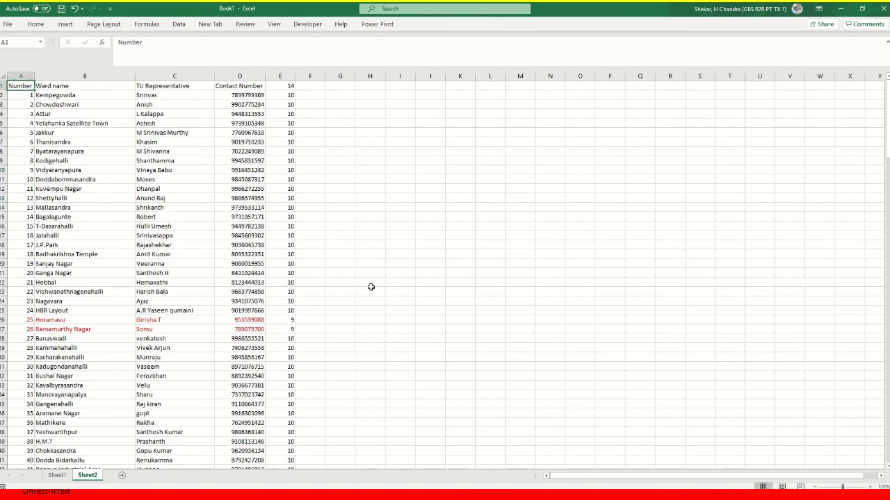
click(322, 216)
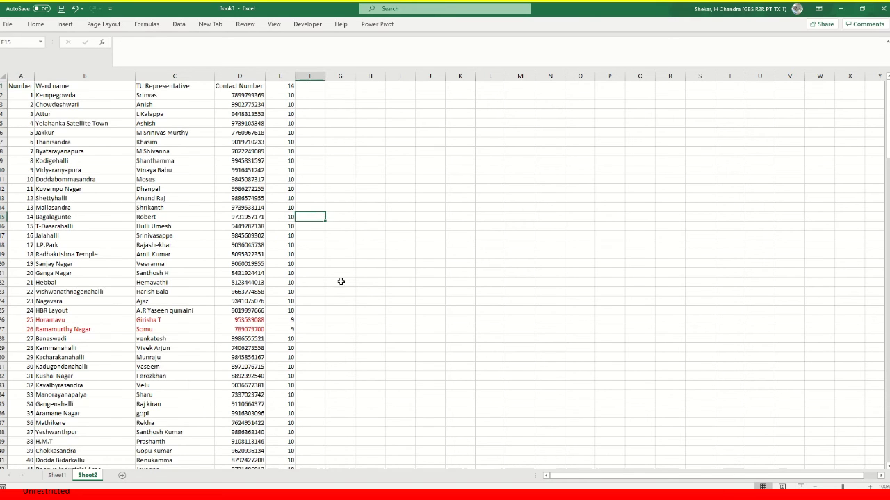
Switch from the Excel workbook to another open window.
key(alt+Tab)
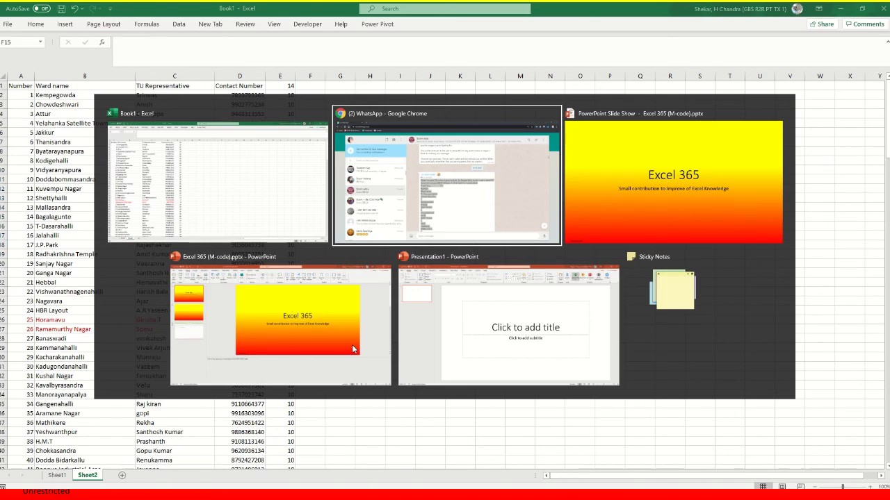